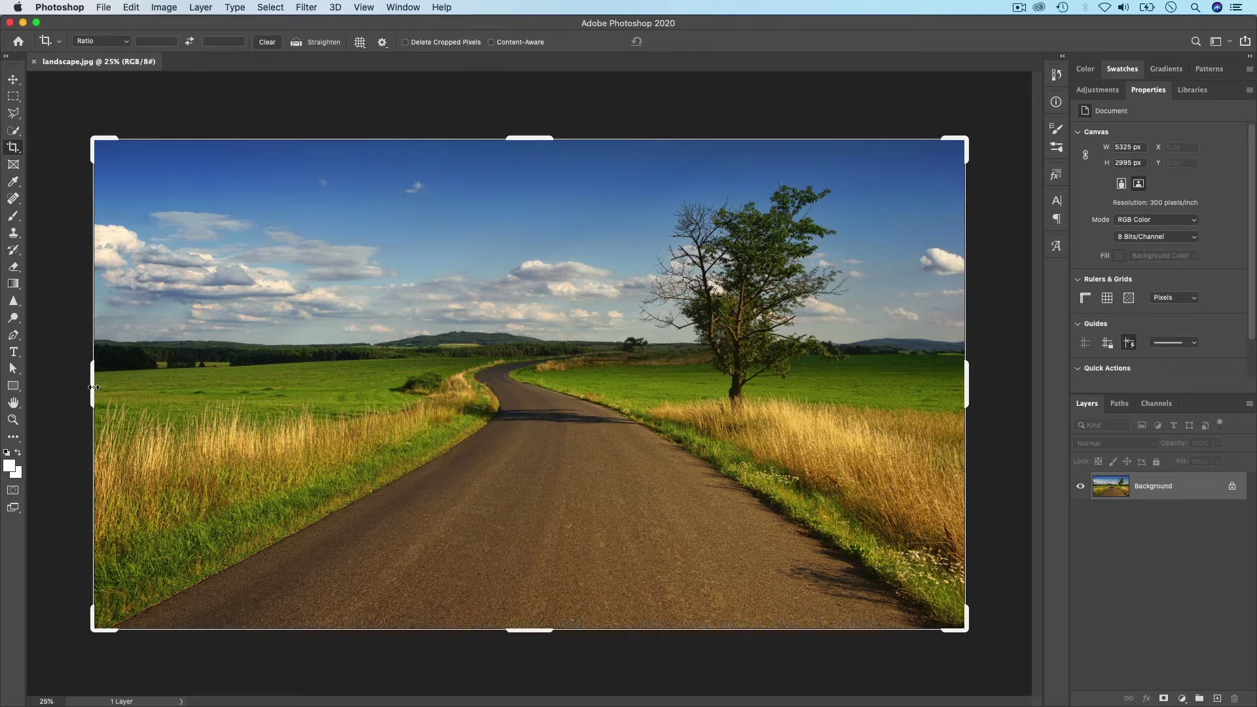
Step: Try cropping away a strip along the photo's left edge and undo the applied crop
{"action": "left_click_drag", "start_coordinate": [93, 387], "coordinate": [185, 392]}
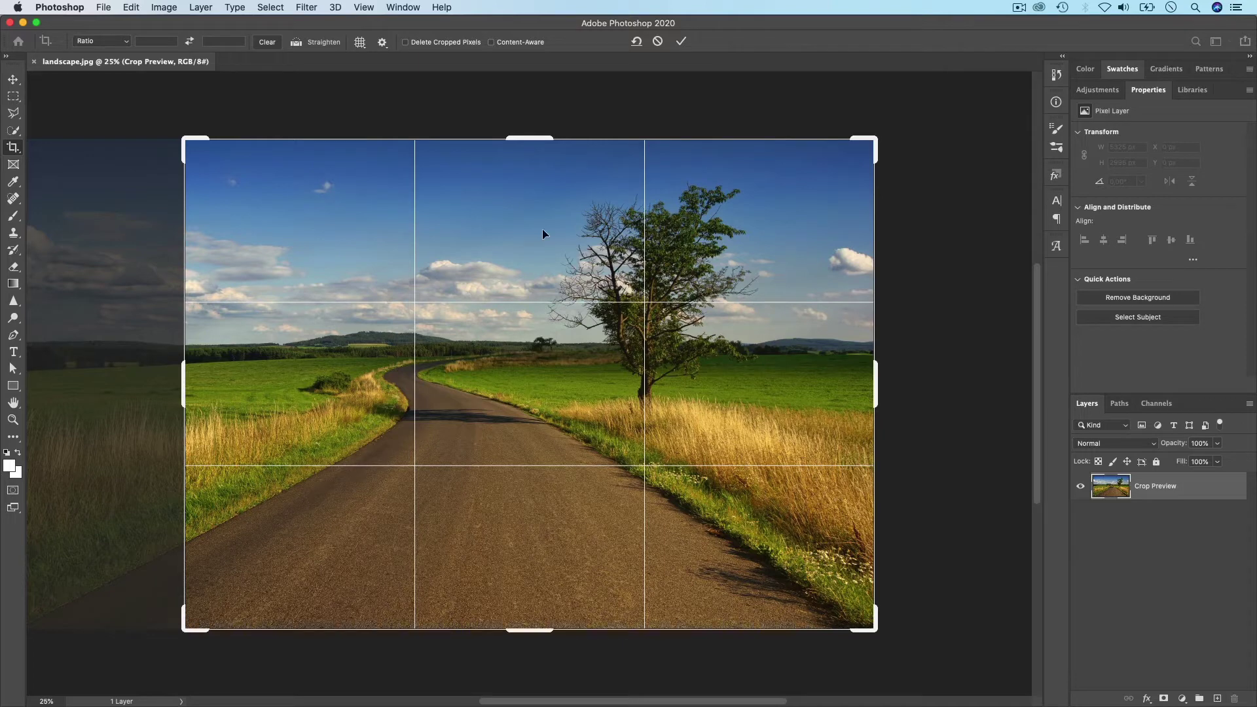
{"action": "left_click", "coordinate": [682, 42]}
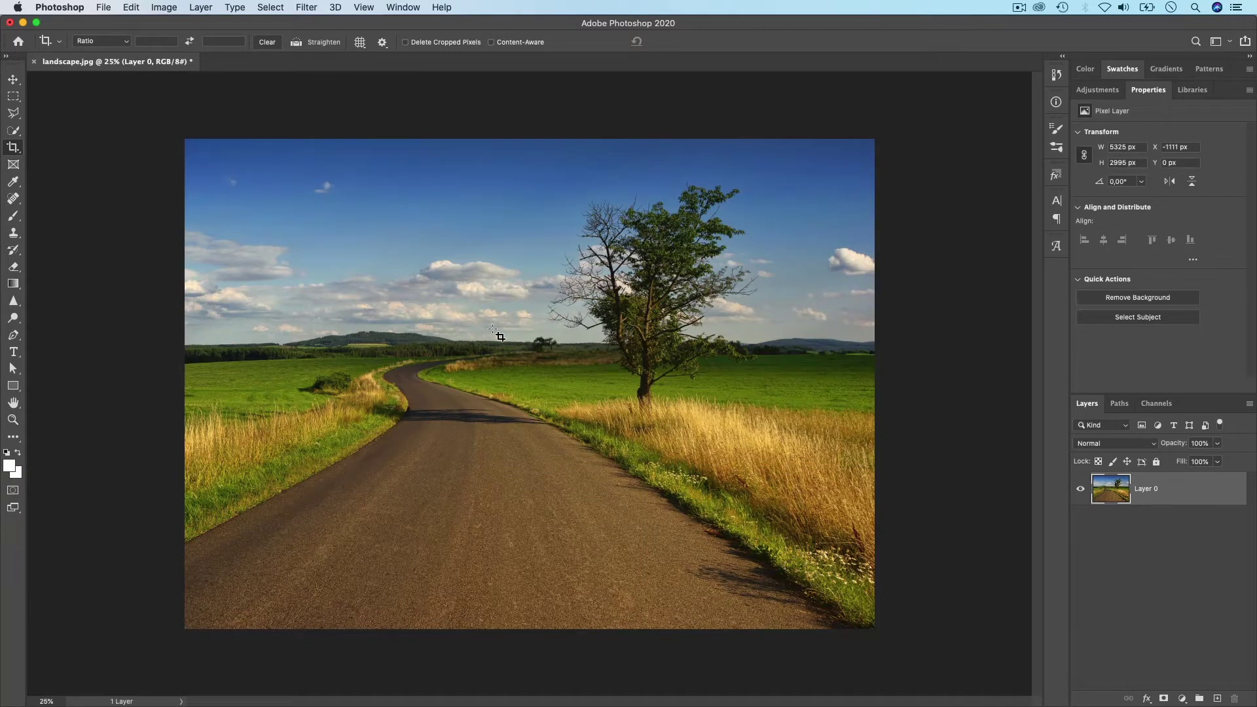
{"action": "key", "text": "super+z"}
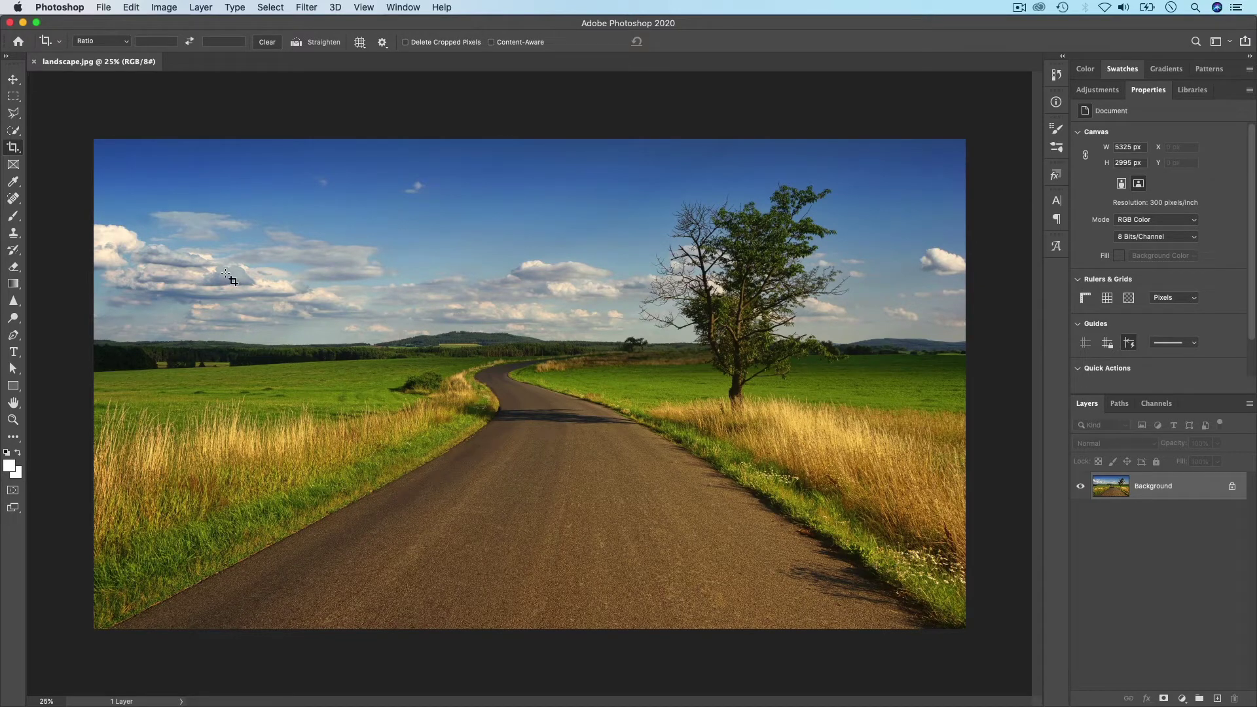
Step: Preview the photo's crop frame at the 5 : 7, 4 : 5 (8 : 10) and 1 : 1 (Square) preset ratios
{"action": "left_click", "coordinate": [13, 148]}
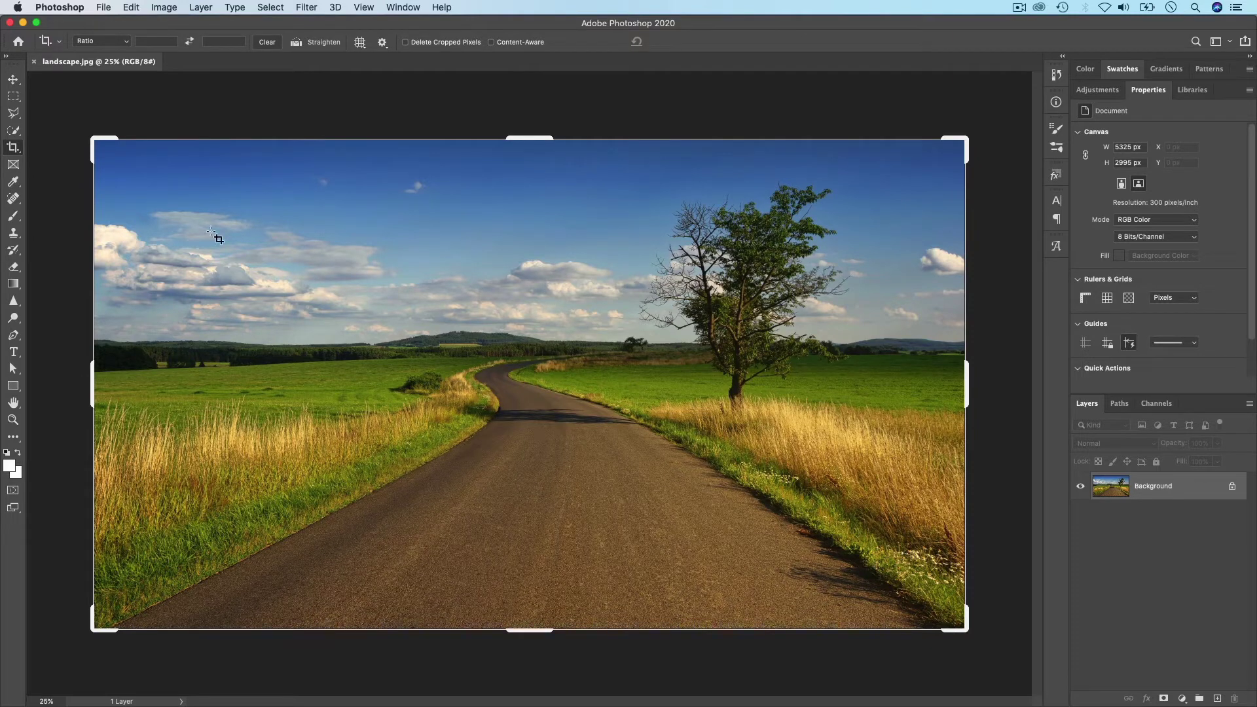
{"action": "left_click", "coordinate": [99, 41]}
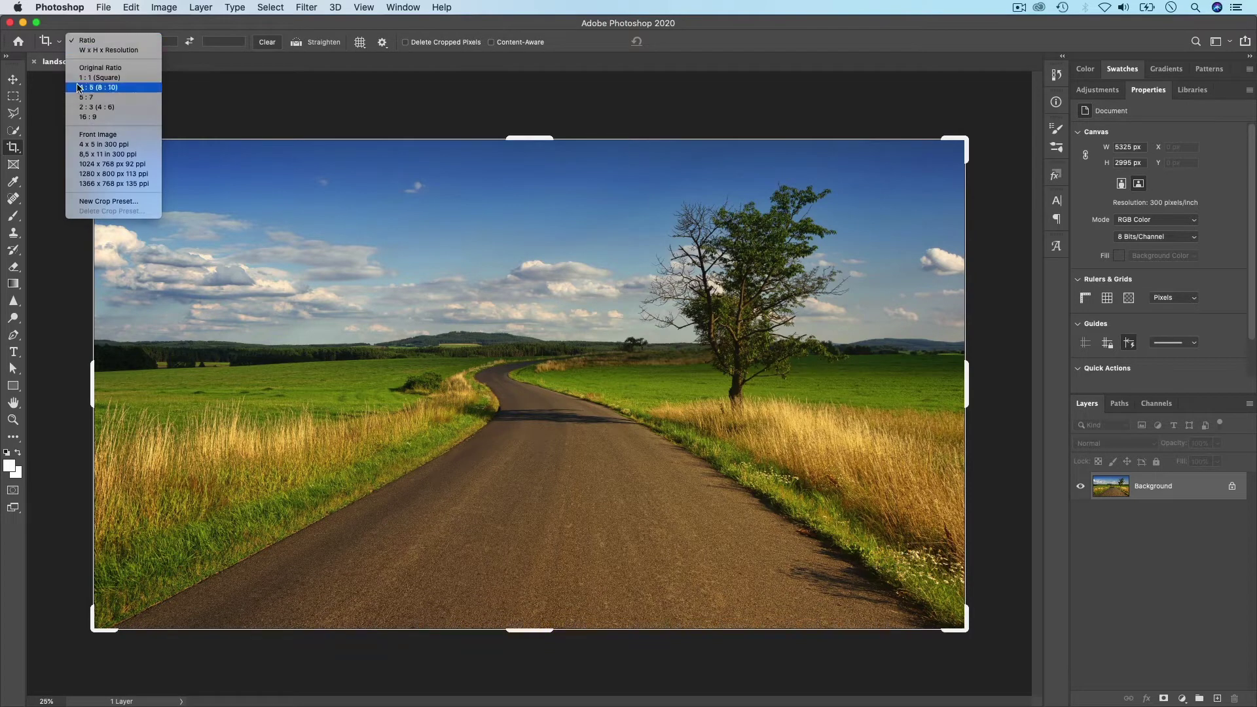
{"action": "left_click", "coordinate": [97, 97]}
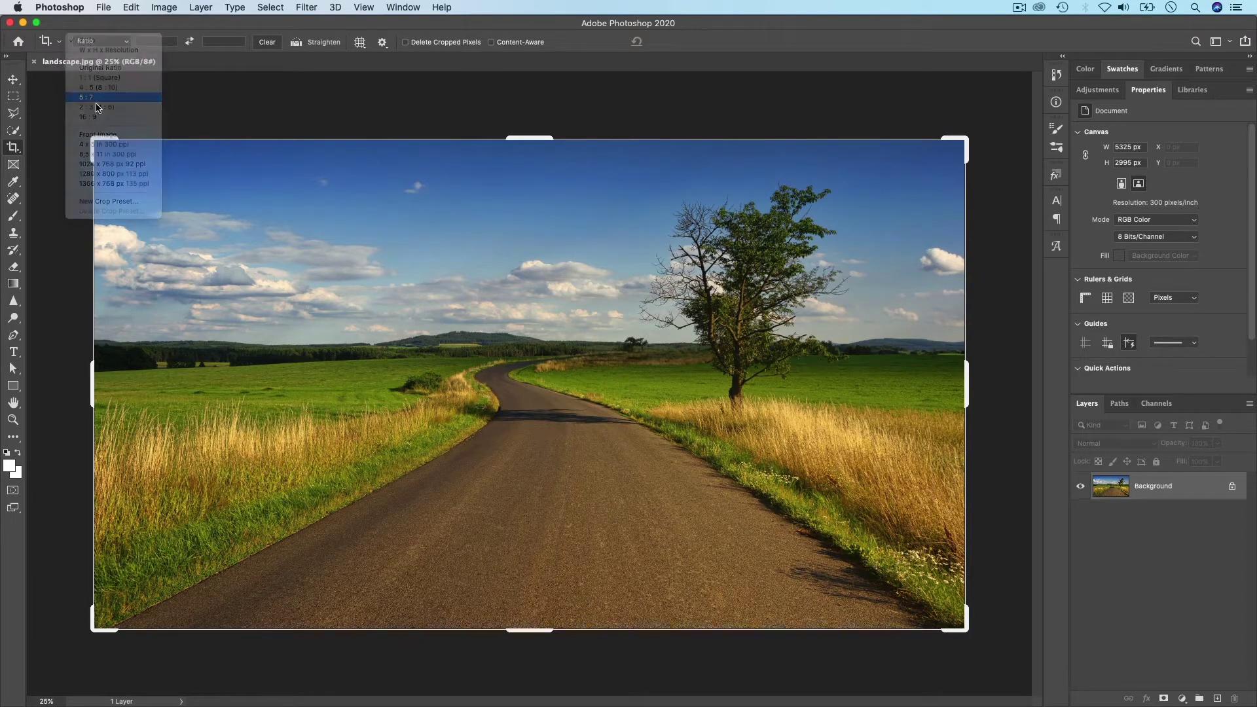
{"action": "left_click", "coordinate": [94, 45]}
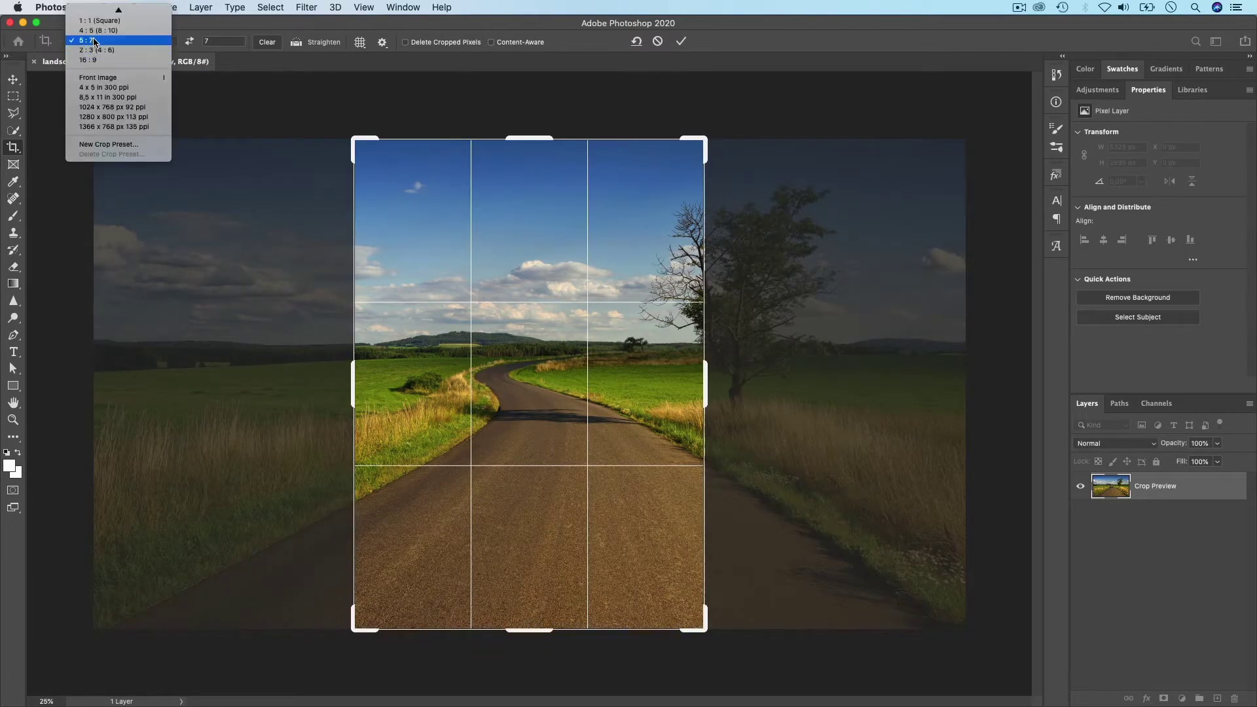
{"action": "left_click", "coordinate": [97, 33]}
{"action": "left_click", "coordinate": [115, 43]}
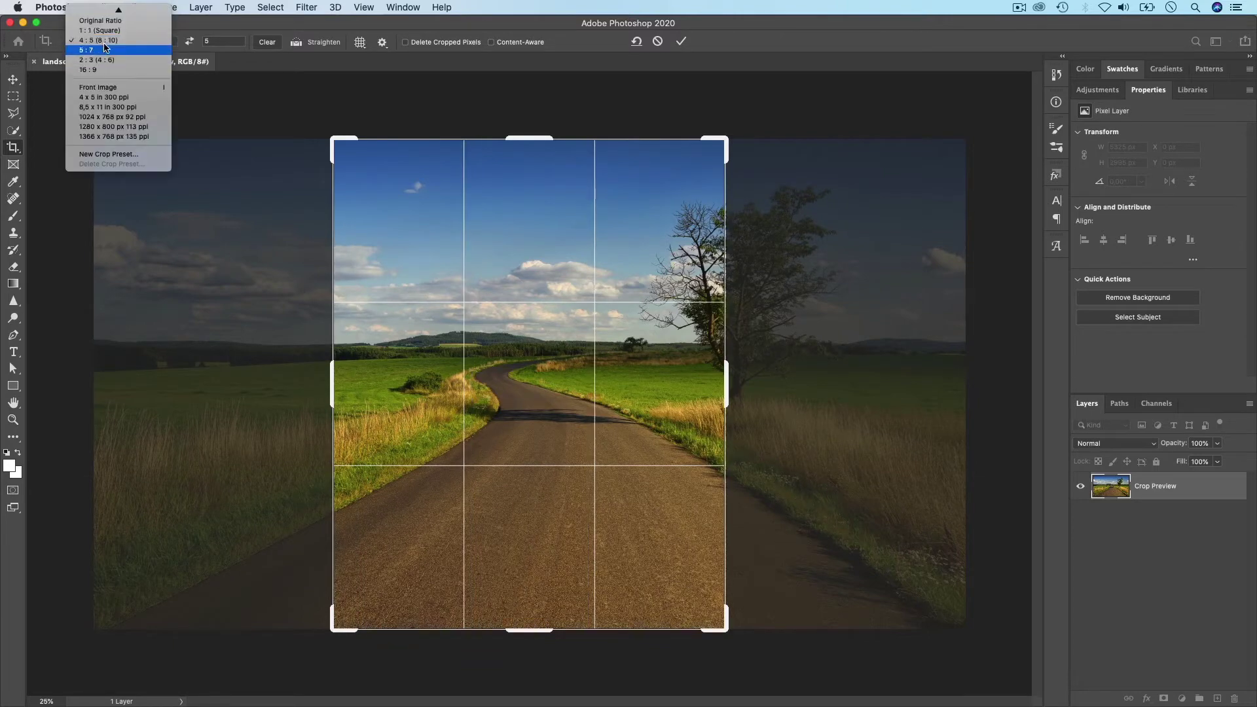
{"action": "left_click", "coordinate": [97, 49]}
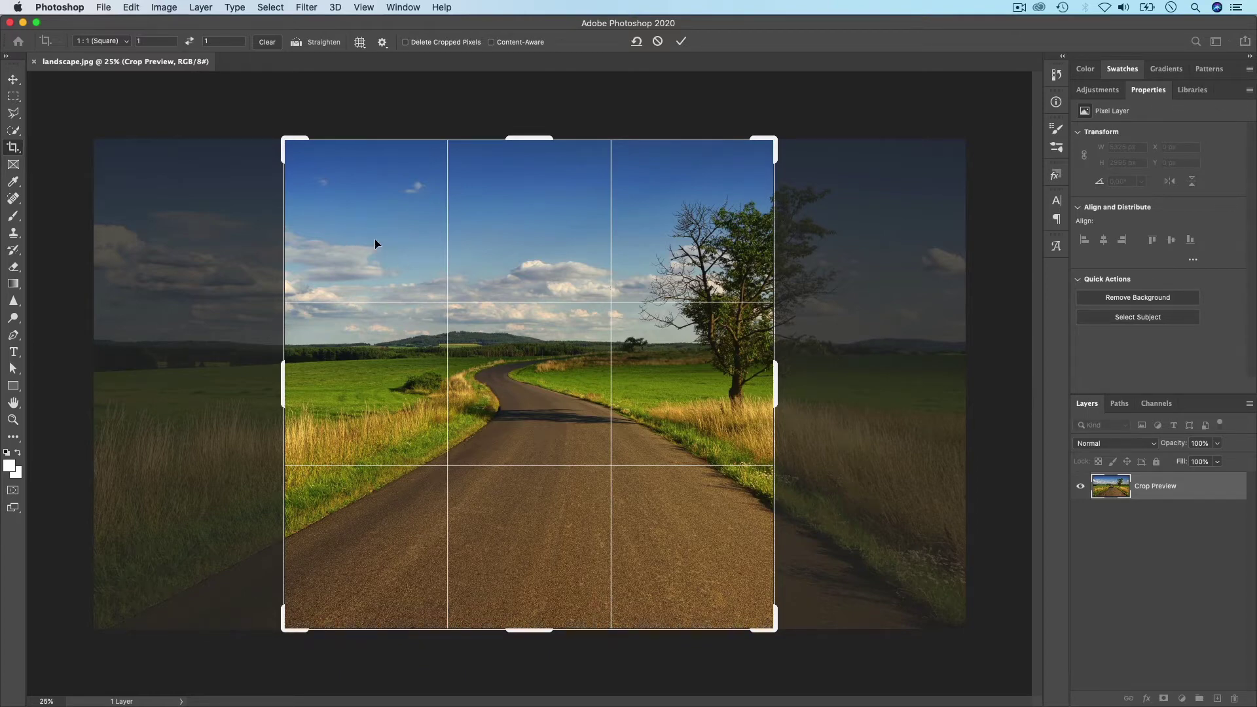
Step: Try a proportional crop from the photo's upper-left corner using Original Ratio, apply it and undo it
{"action": "left_click", "coordinate": [108, 43]}
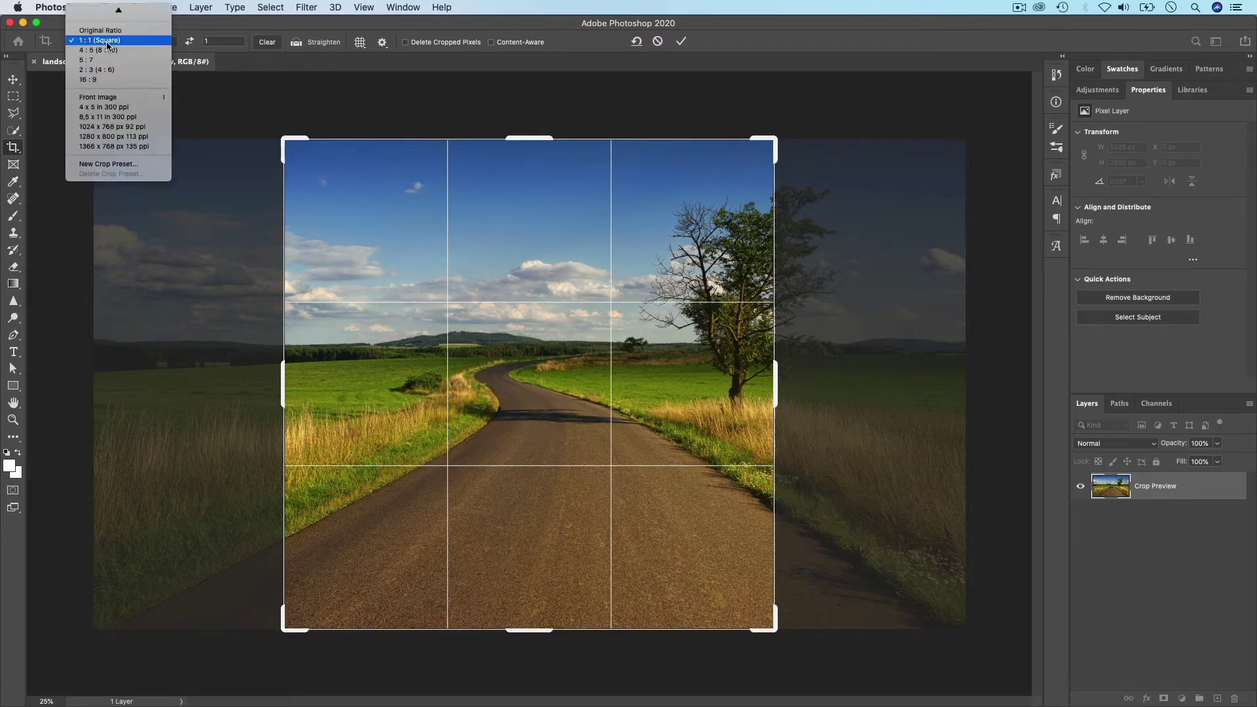
{"action": "scroll", "coordinate": [108, 44], "scroll_direction": "up", "scroll_amount": 2}
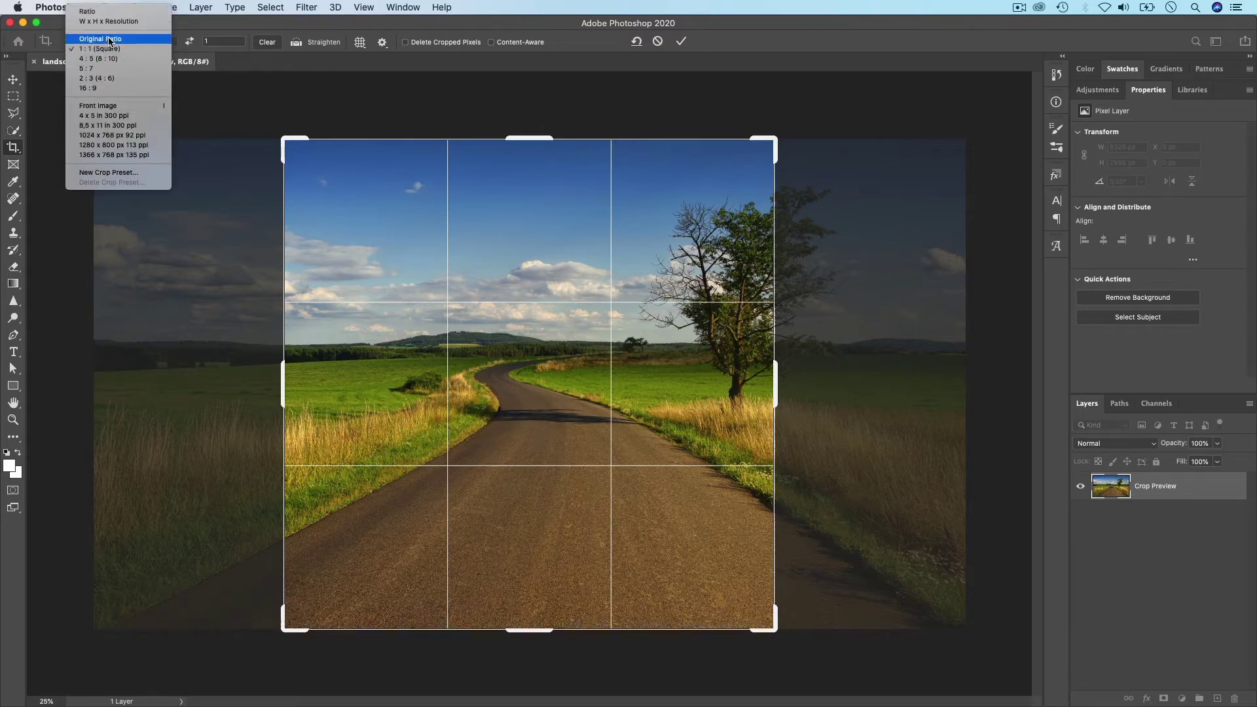
{"action": "left_click", "coordinate": [109, 42]}
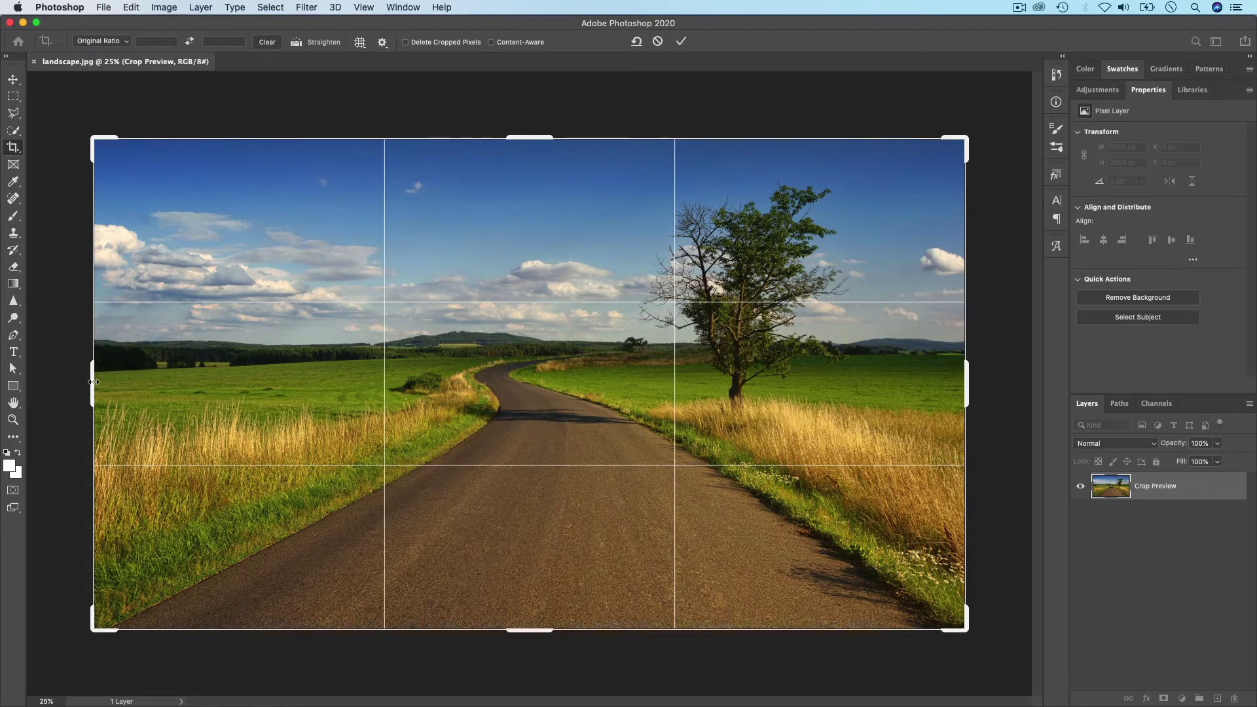
{"action": "mouse_move", "coordinate": [93, 382]}
{"action": "left_mouse_down"}
{"action": "mouse_move", "coordinate": [160, 386]}
{"action": "mouse_move", "coordinate": [95, 387]}
{"action": "left_mouse_up"}
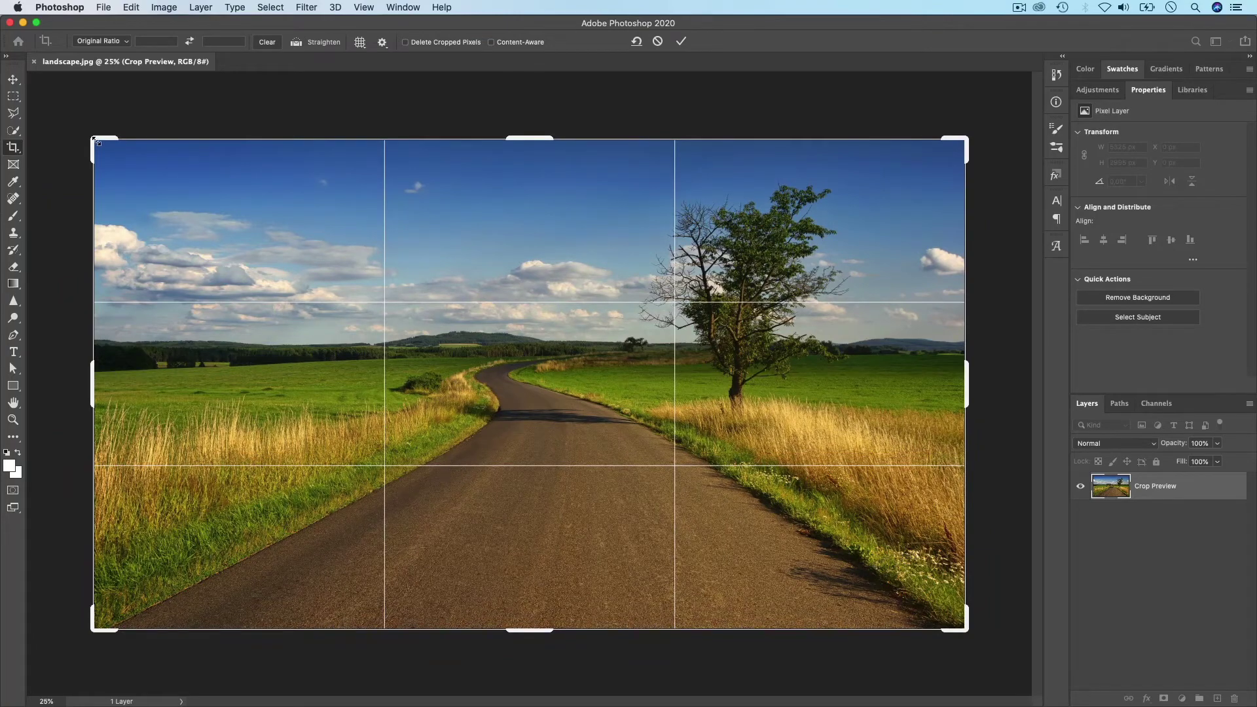
{"action": "left_click_drag", "start_coordinate": [94, 140], "coordinate": [162, 157]}
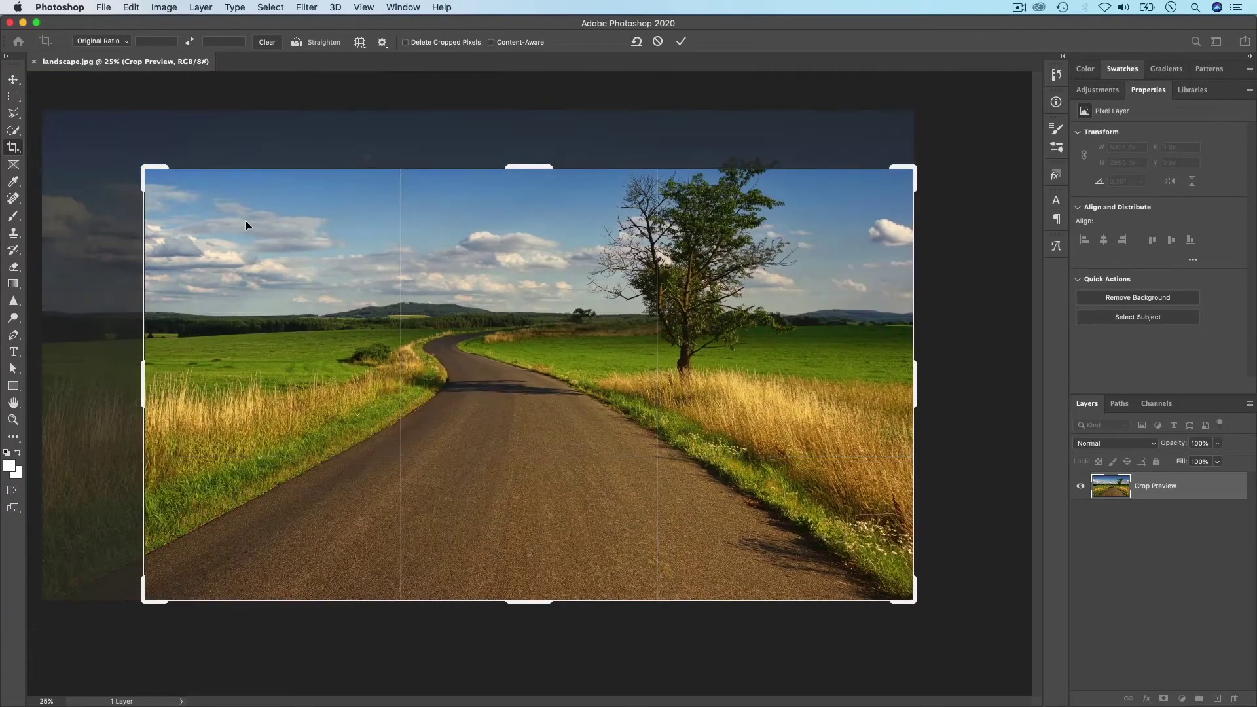
{"action": "key", "text": "Return"}
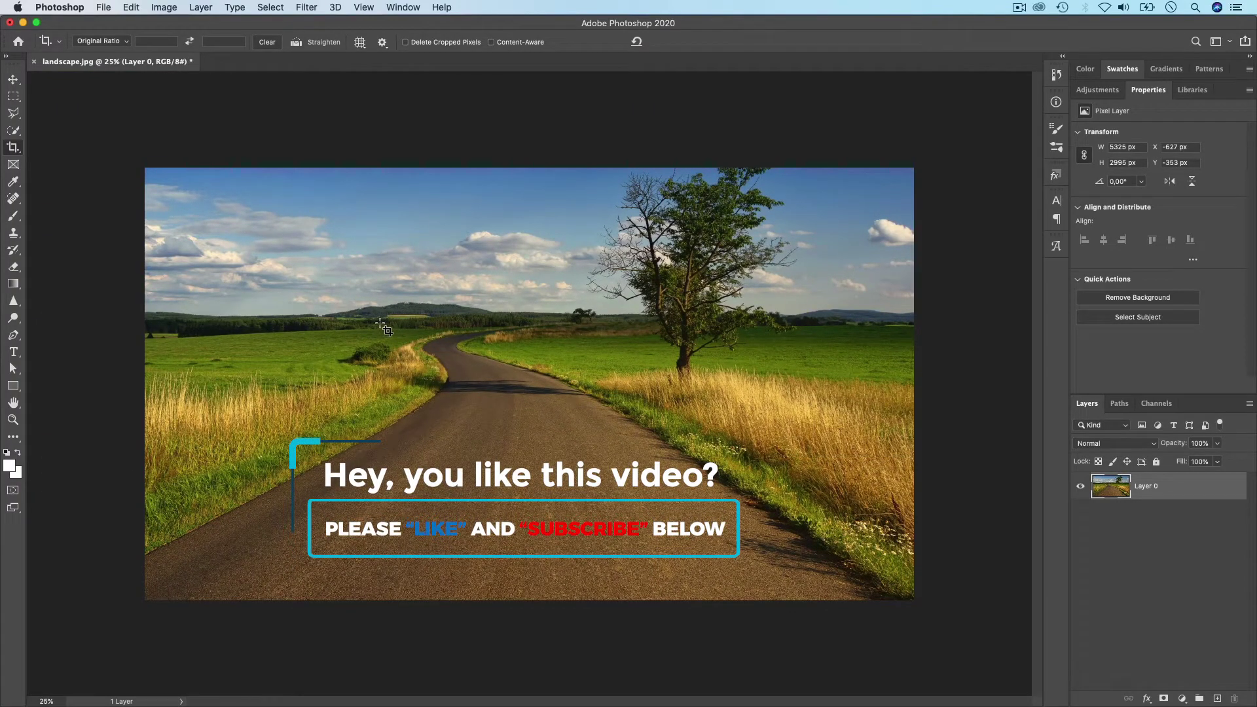
{"action": "key", "text": "super"}
{"action": "key", "text": "super+z"}
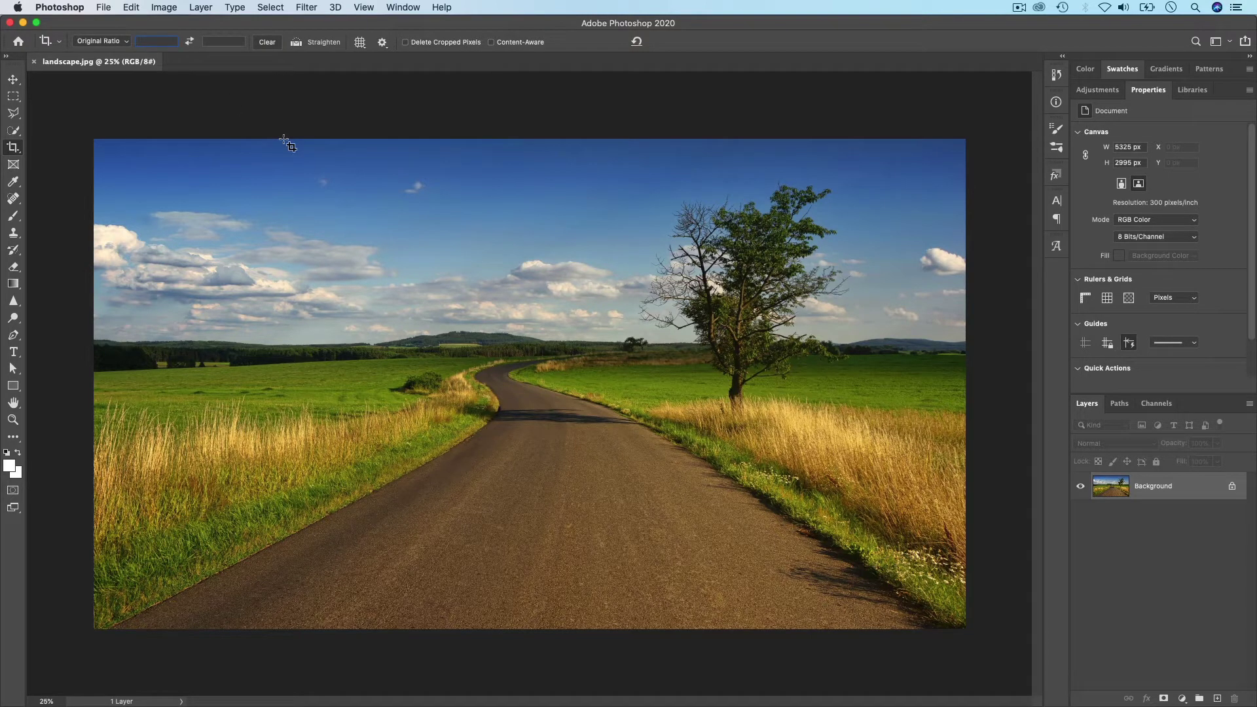
Step: Try custom crop ratios of 800 by 500 px and 10 by 20 cm on the photo
{"action": "type", "text": "800"}
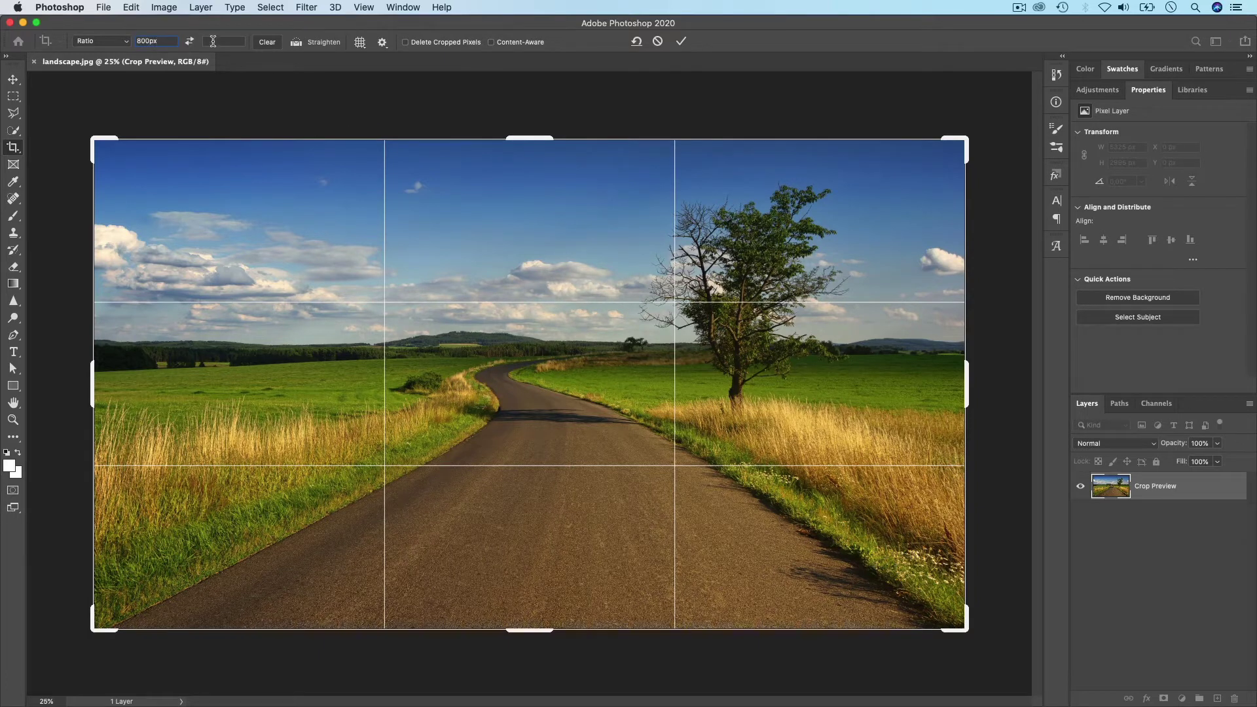
{"action": "type", "text": "500"}
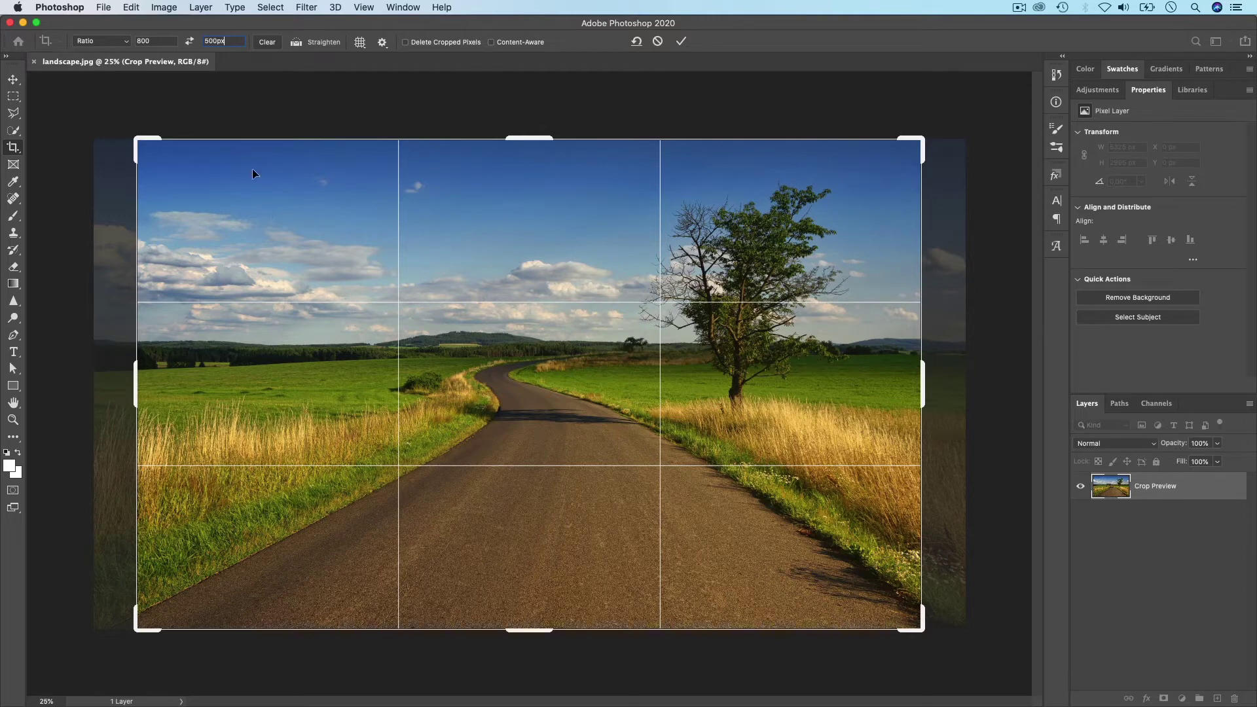
{"action": "left_click", "coordinate": [158, 41]}
{"action": "left_click", "coordinate": [157, 41]}
{"action": "left_click_drag", "start_coordinate": [159, 40], "coordinate": [107, 40]}
{"action": "type", "text": "10cm"}
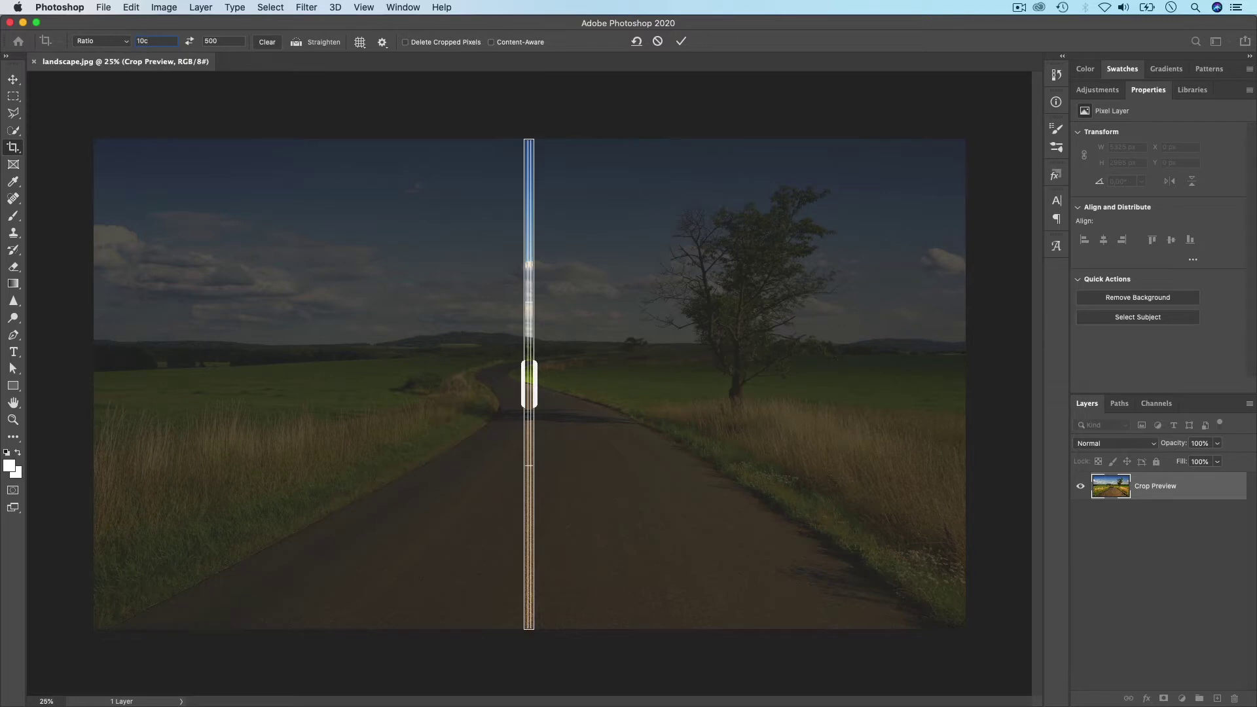
{"action": "left_click", "coordinate": [224, 41]}
{"action": "type", "text": "20cm"}
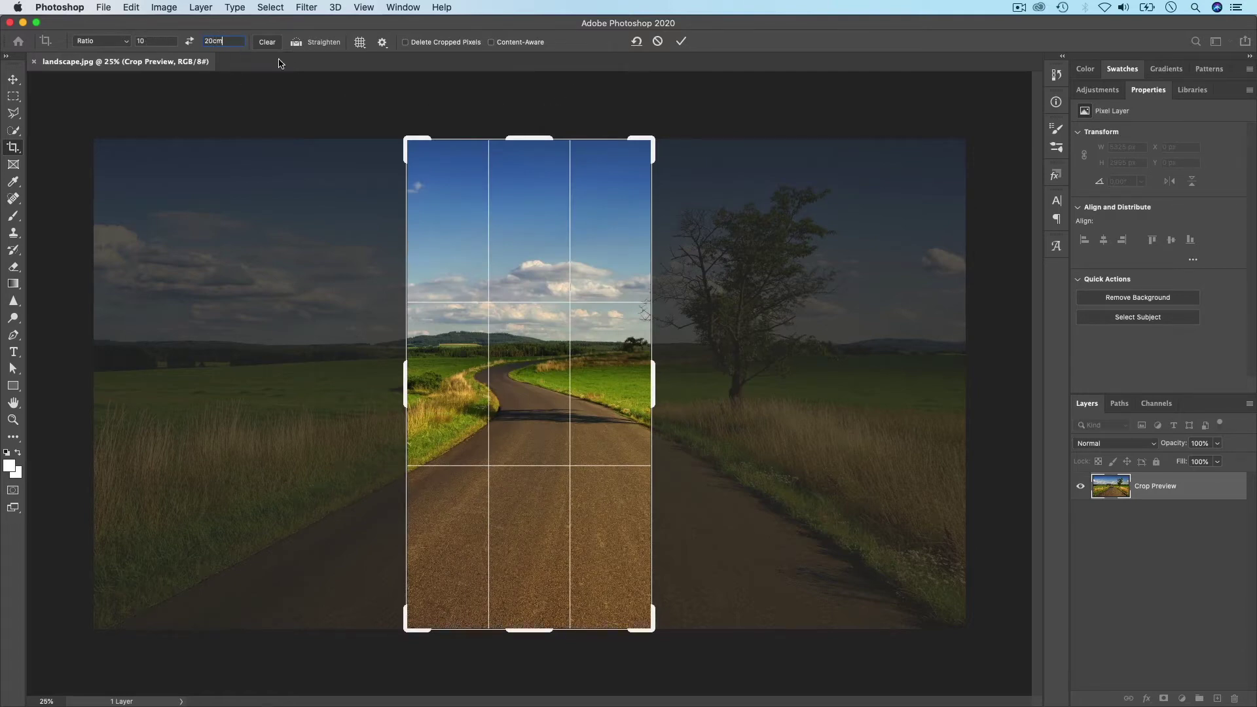
Step: Try cropping the photo to a custom ratio of 10 by 30 and undo the applied crop
{"action": "left_click", "coordinate": [151, 40]}
{"action": "type", "text": "10"}
{"action": "left_click", "coordinate": [210, 41]}
{"action": "type", "text": "30in"}
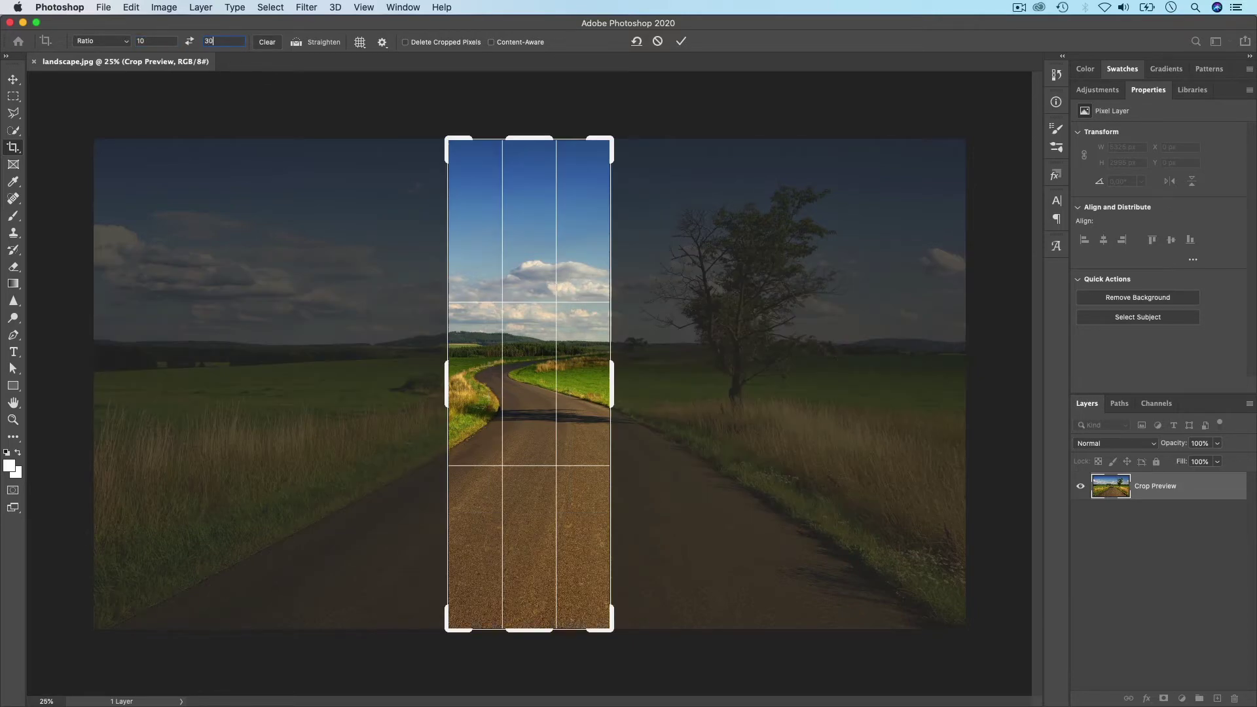
{"action": "left_click", "coordinate": [681, 41]}
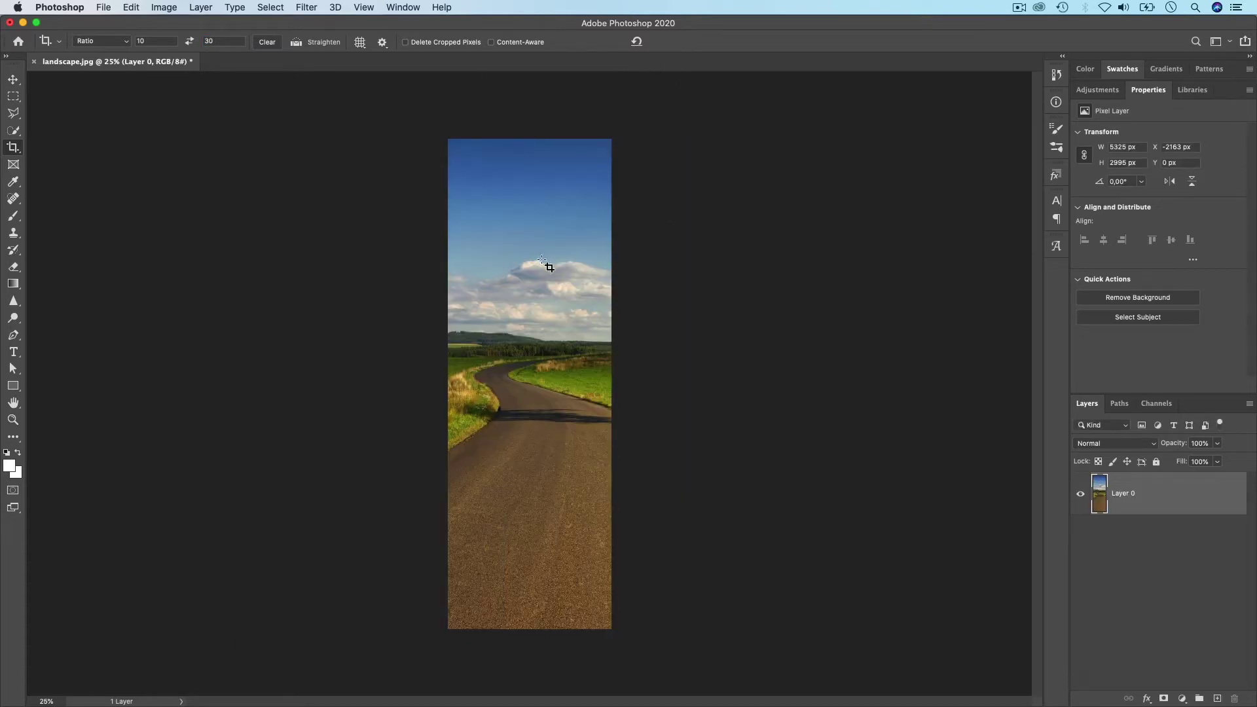
{"action": "key", "text": "super+z"}
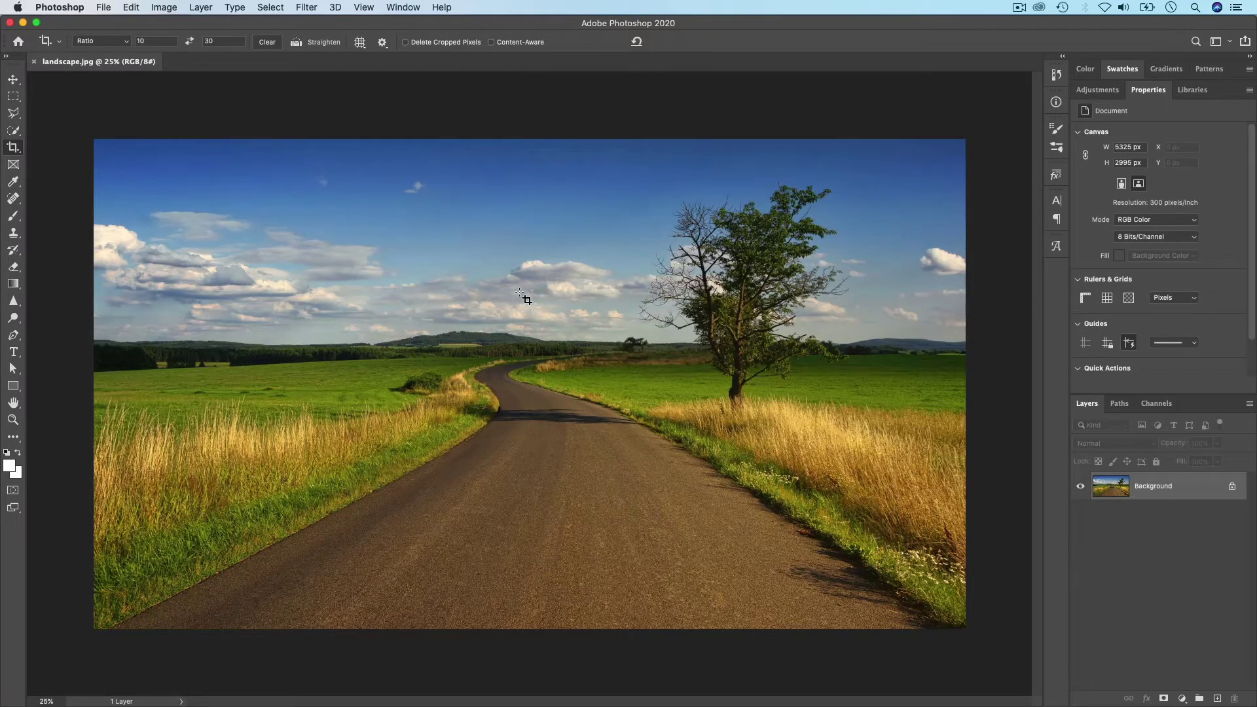
Step: Reset the Crop tool's frame and ratio values and set the crop to Original Ratio
{"action": "left_click", "coordinate": [13, 148]}
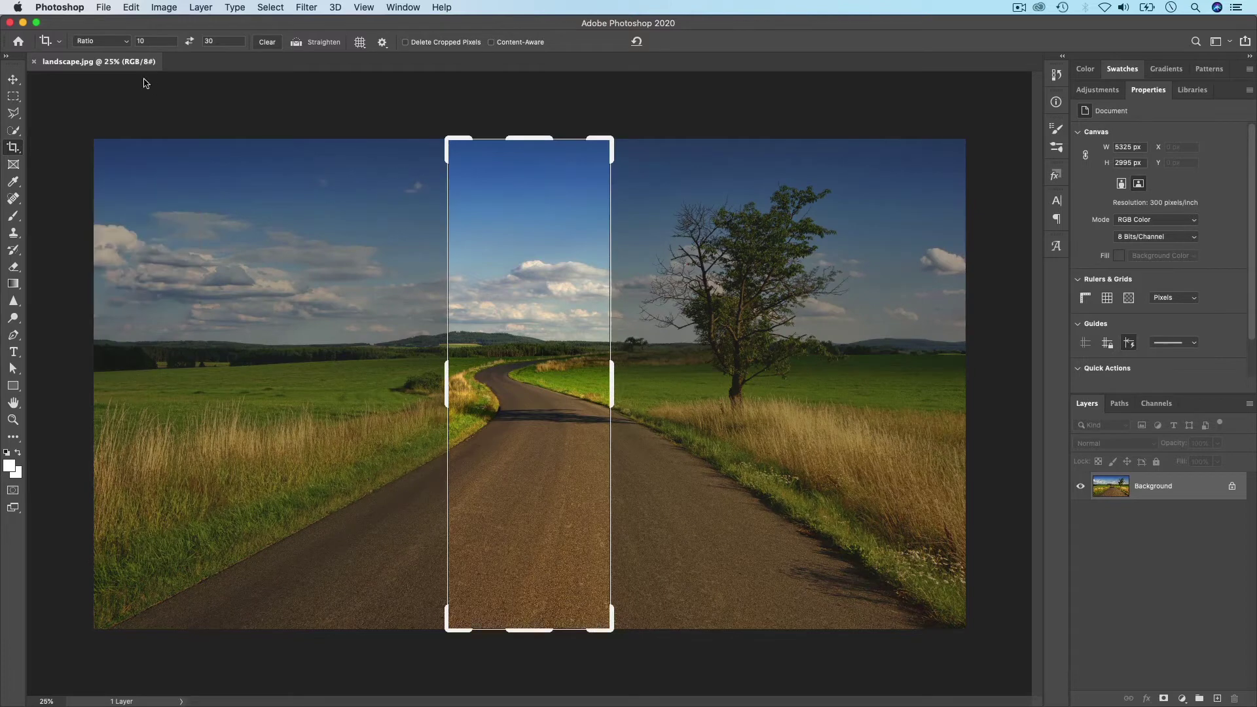
{"action": "left_click", "coordinate": [636, 42]}
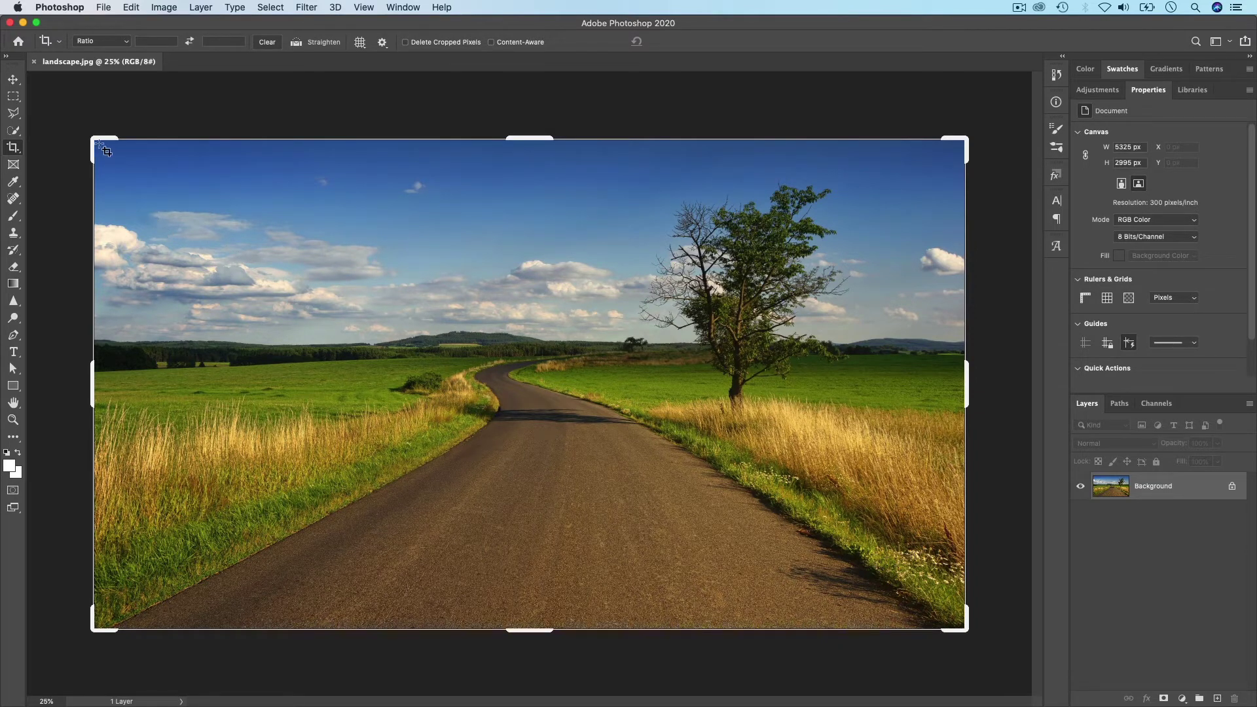
{"action": "left_click", "coordinate": [102, 47]}
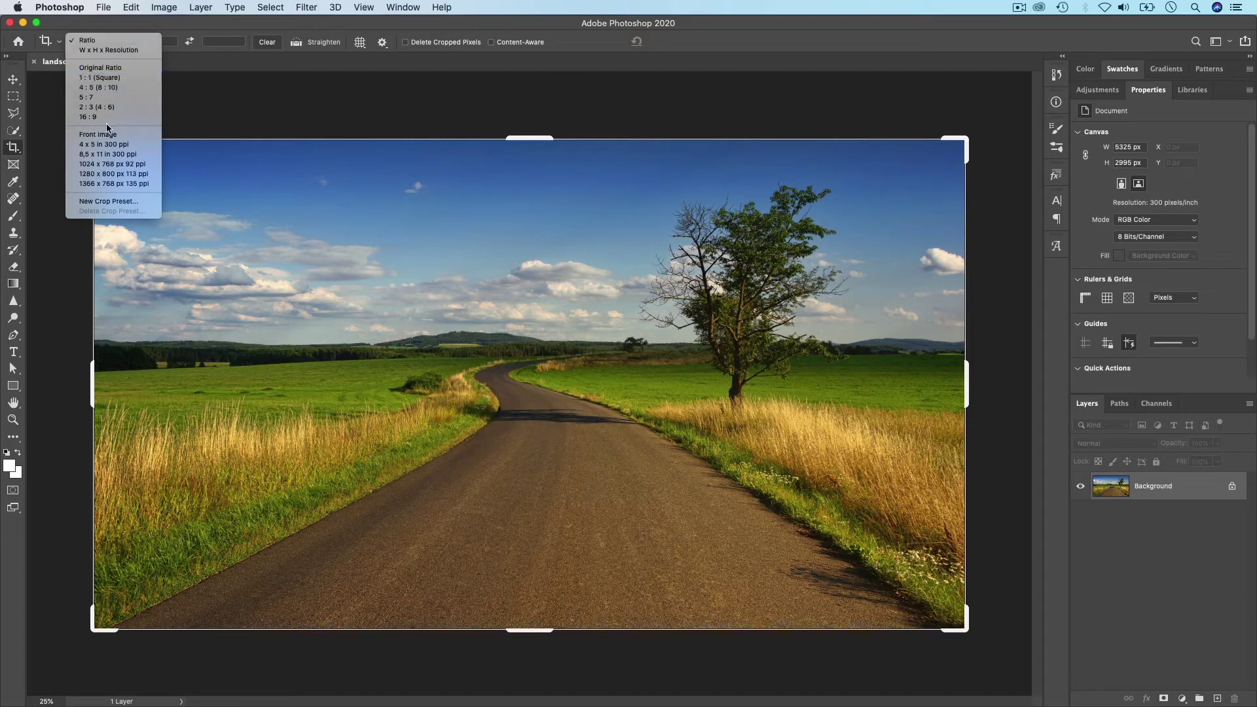
{"action": "left_click", "coordinate": [99, 67]}
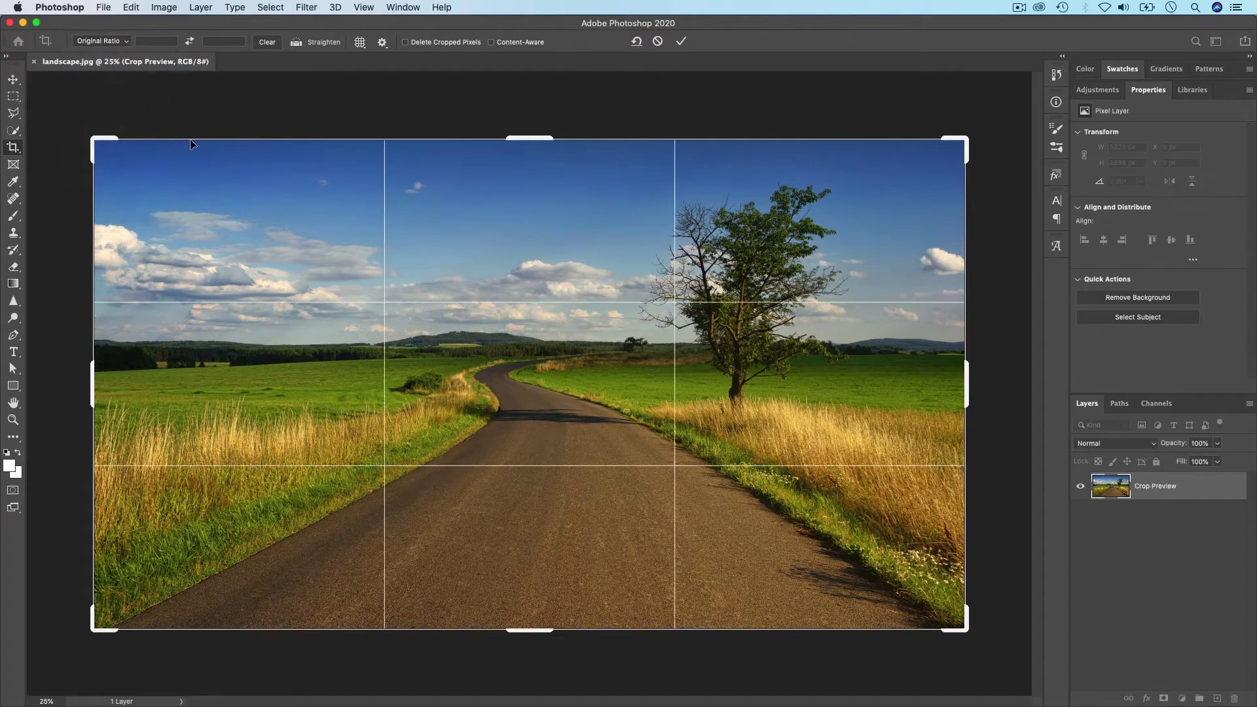
Step: Try a crop from the photo's upper-left corner with the photo shifted right inside the frame, and undo the applied crop
{"action": "left_click_drag", "start_coordinate": [91, 139], "coordinate": [143, 182]}
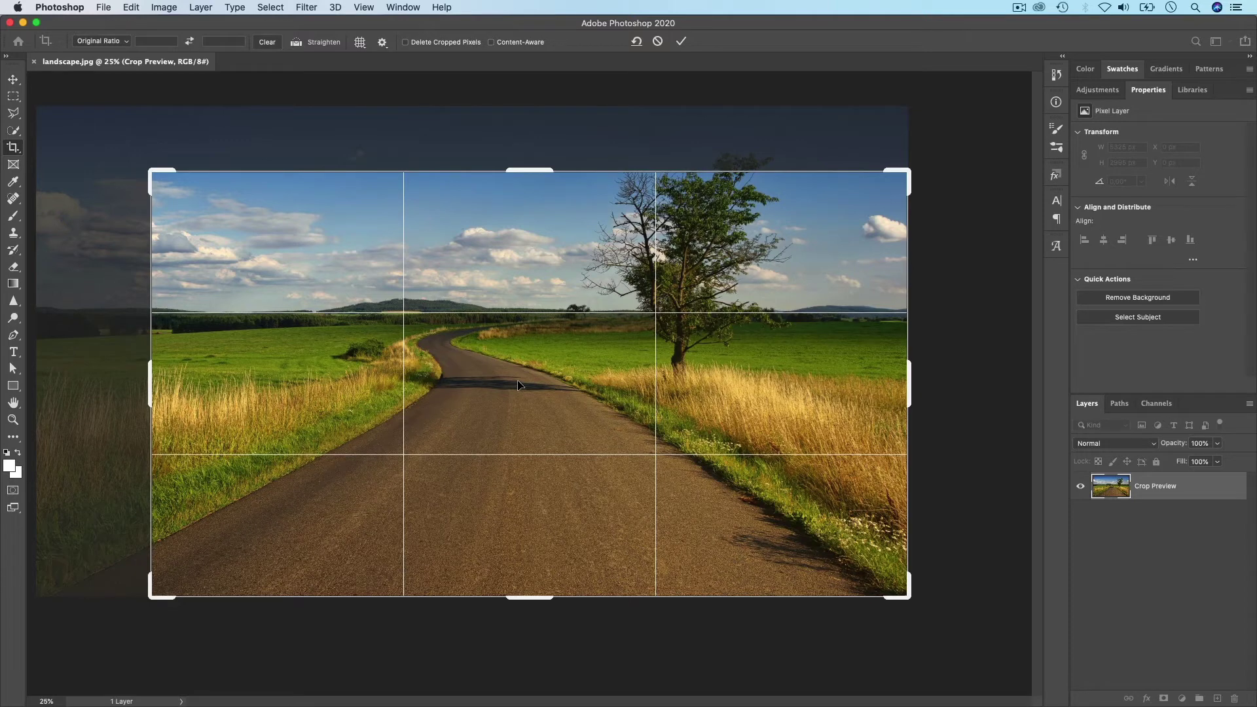
{"action": "left_click_drag", "start_coordinate": [517, 381], "coordinate": [570, 407]}
{"action": "left_click_drag", "start_coordinate": [588, 415], "coordinate": [618, 388]}
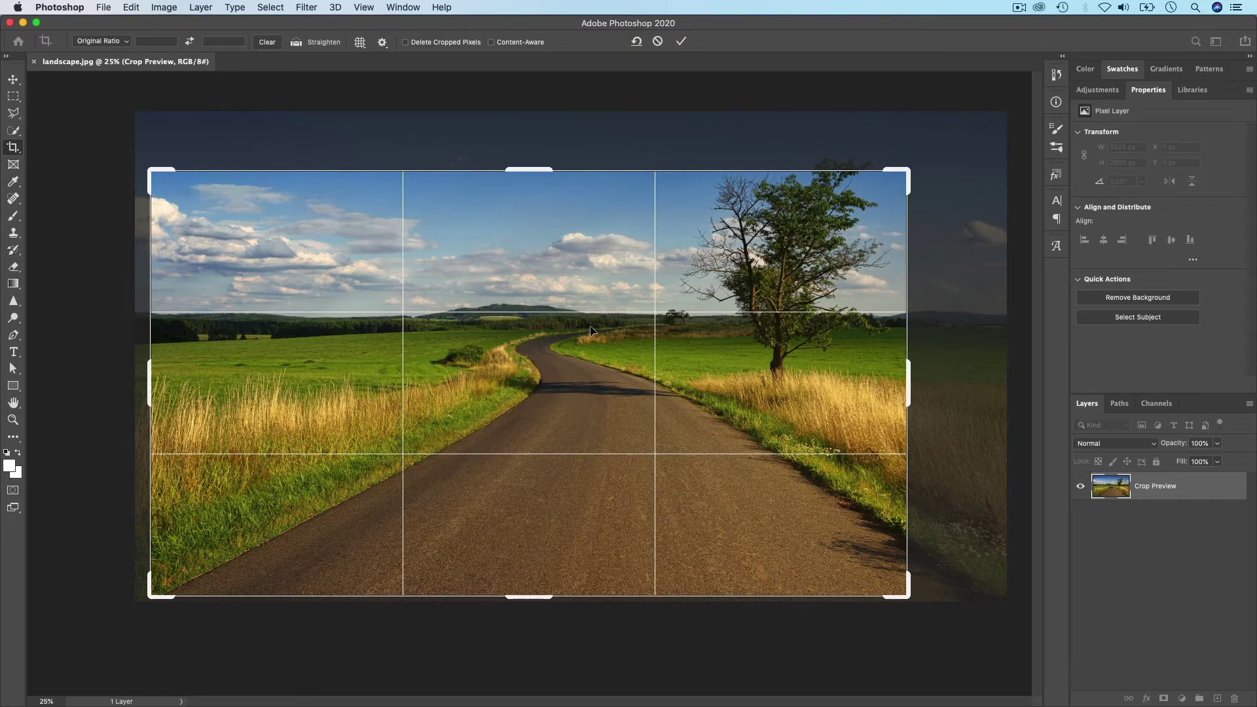
{"action": "left_click", "coordinate": [681, 42]}
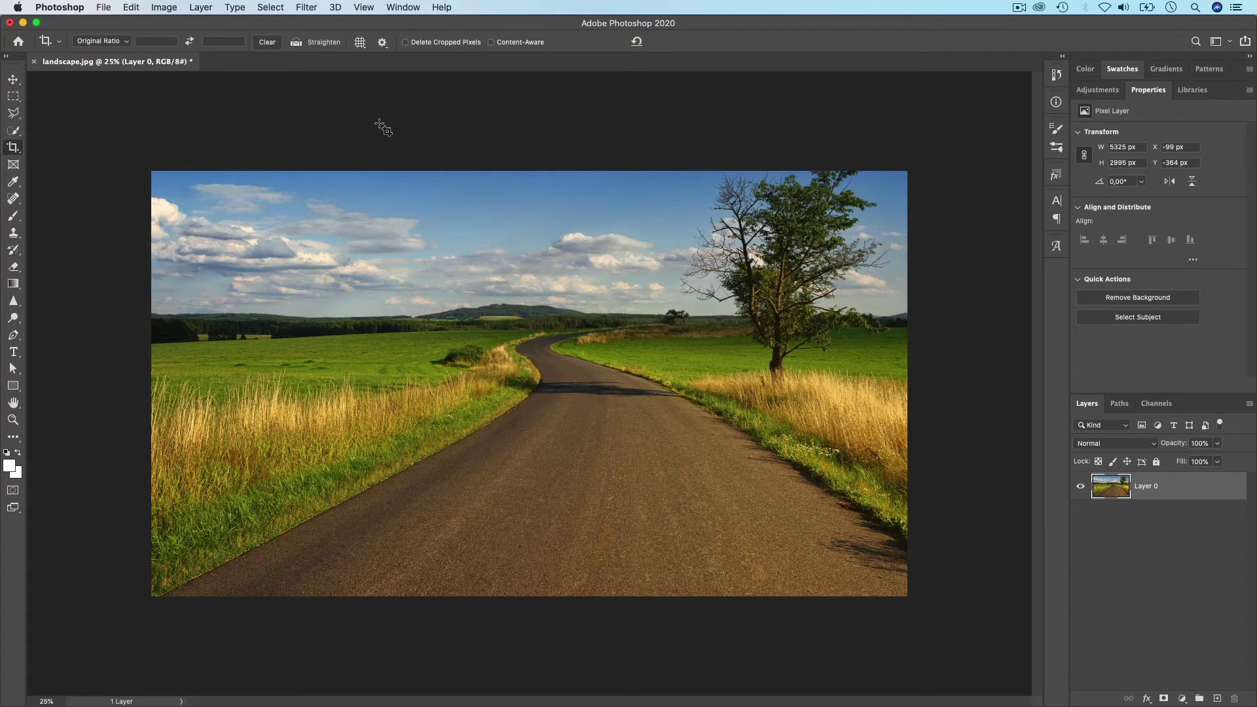
{"action": "key", "text": "super+z"}
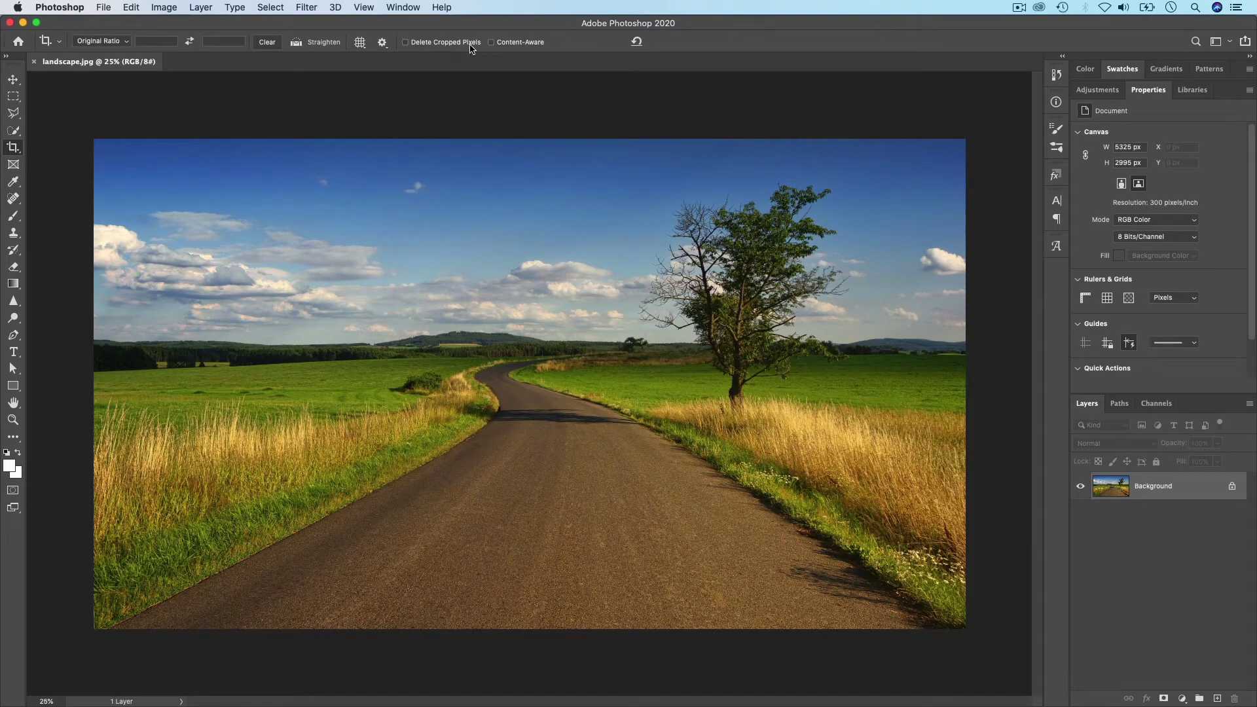
Step: Enable Delete Cropped Pixels and crop the photo proportionally from its upper-left corner to about 3548 × 1996 px
{"action": "left_click", "coordinate": [404, 43]}
{"action": "left_click", "coordinate": [14, 150]}
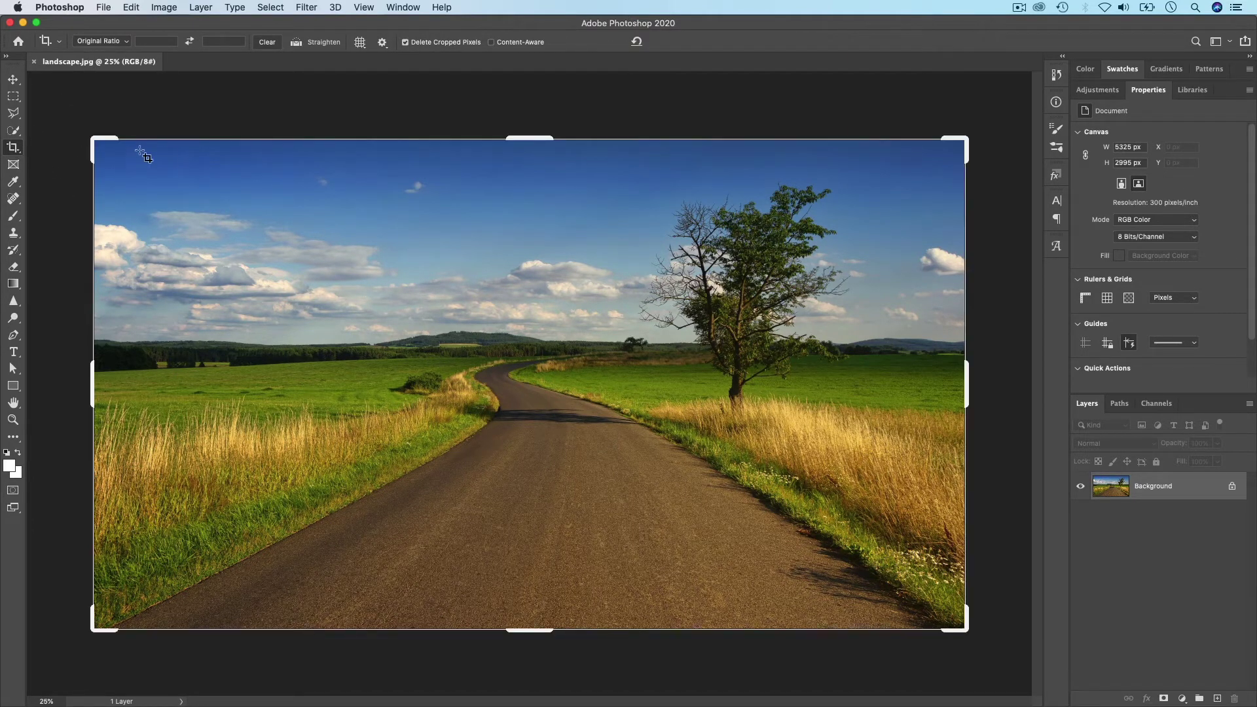
{"action": "left_click_drag", "start_coordinate": [93, 139], "coordinate": [383, 297]}
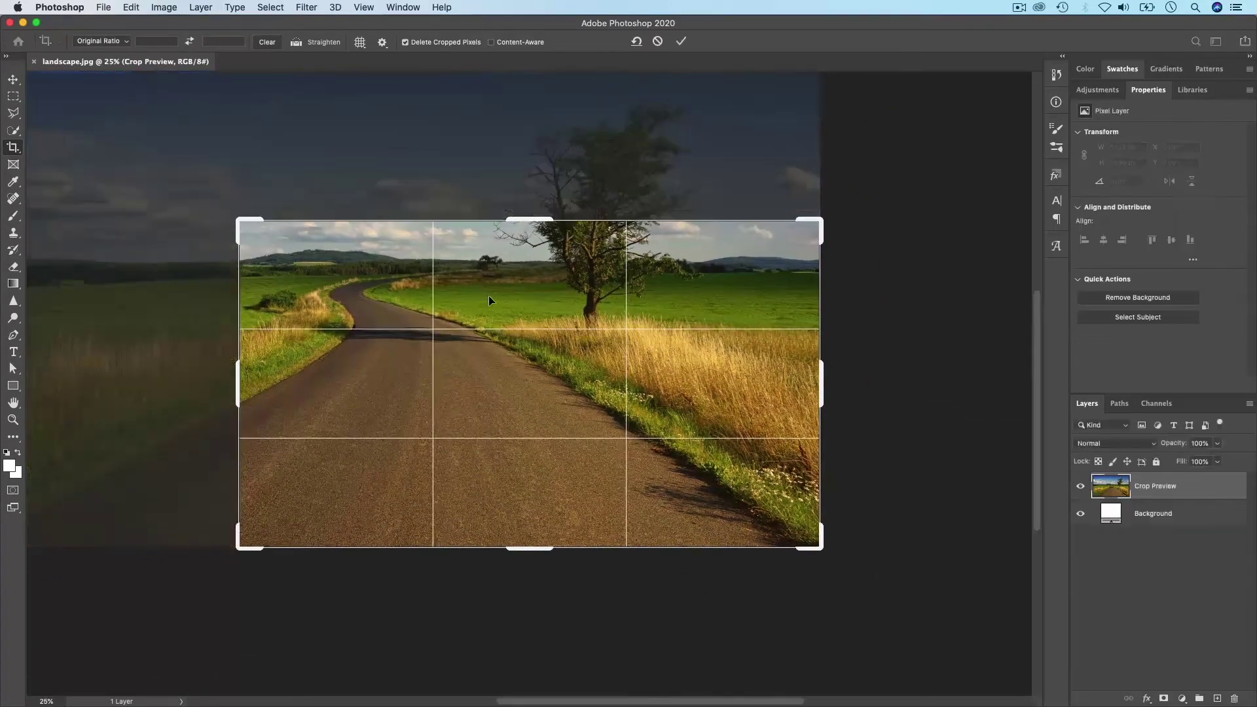
{"action": "key", "text": "Return"}
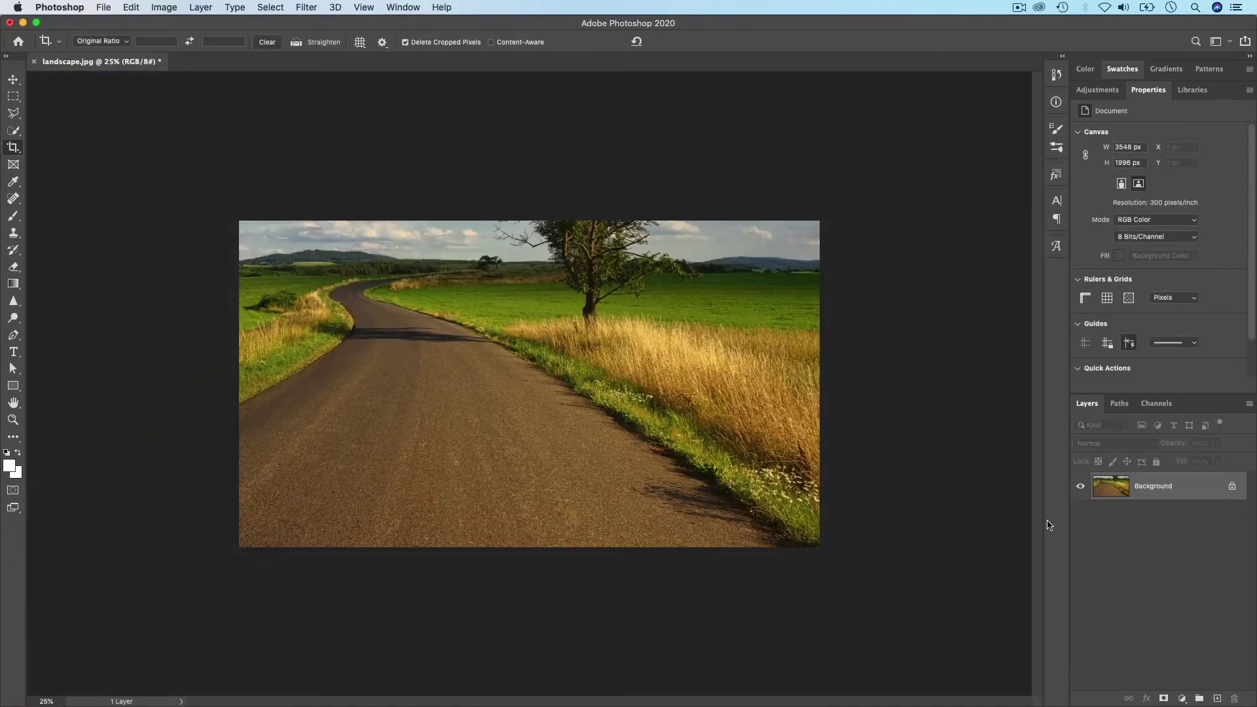
Step: Try shifting the cropped photo after converting the Background to a regular layer, and undo back to the uncropped photo
{"action": "left_click", "coordinate": [16, 83]}
{"action": "double_click", "coordinate": [1172, 487]}
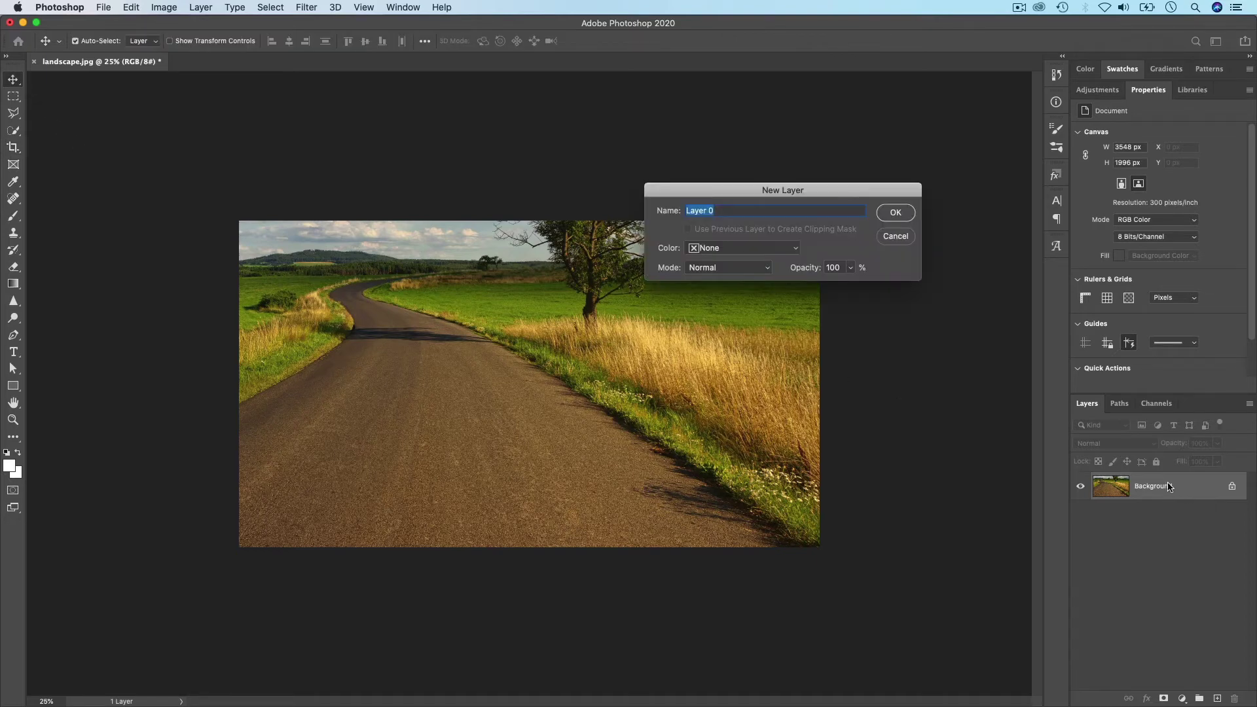
{"action": "left_click", "coordinate": [898, 215]}
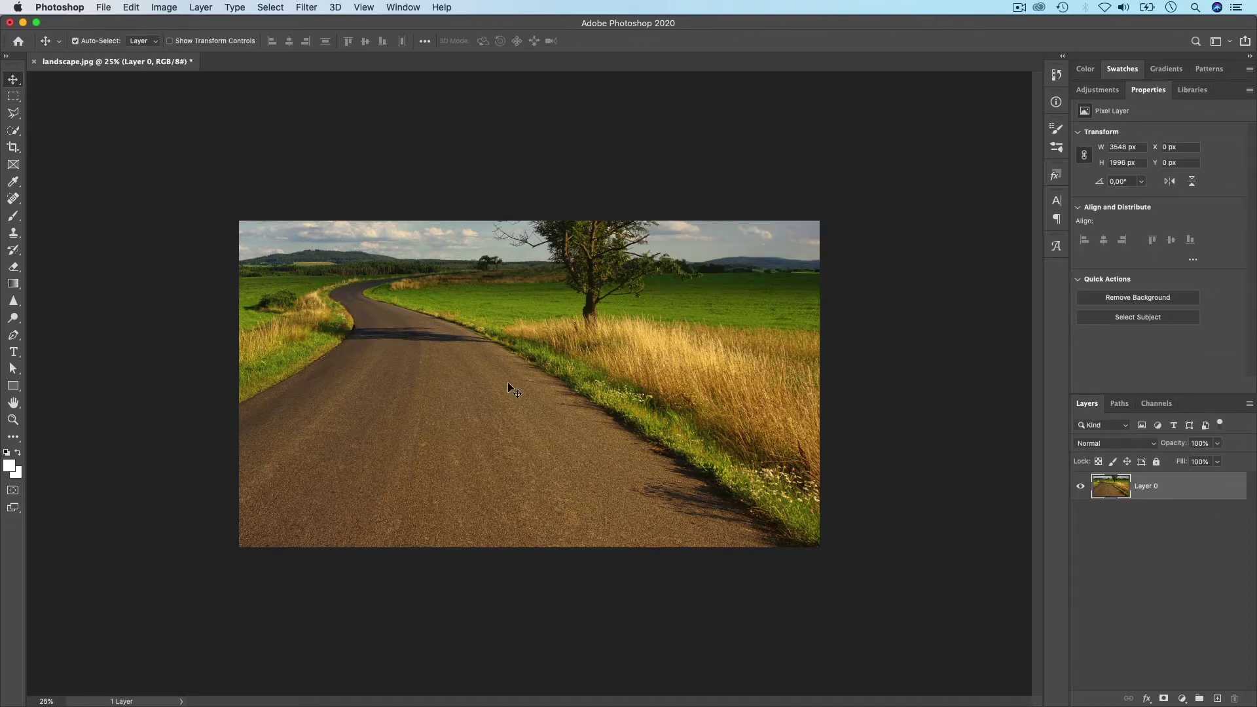
{"action": "mouse_move", "coordinate": [538, 390]}
{"action": "left_mouse_down"}
{"action": "mouse_move", "coordinate": [499, 380]}
{"action": "mouse_move", "coordinate": [587, 382]}
{"action": "mouse_move", "coordinate": [552, 387]}
{"action": "left_mouse_up"}
{"action": "key", "text": "super"}
{"action": "key", "text": "super+z"}
{"action": "key", "text": "super+z"}
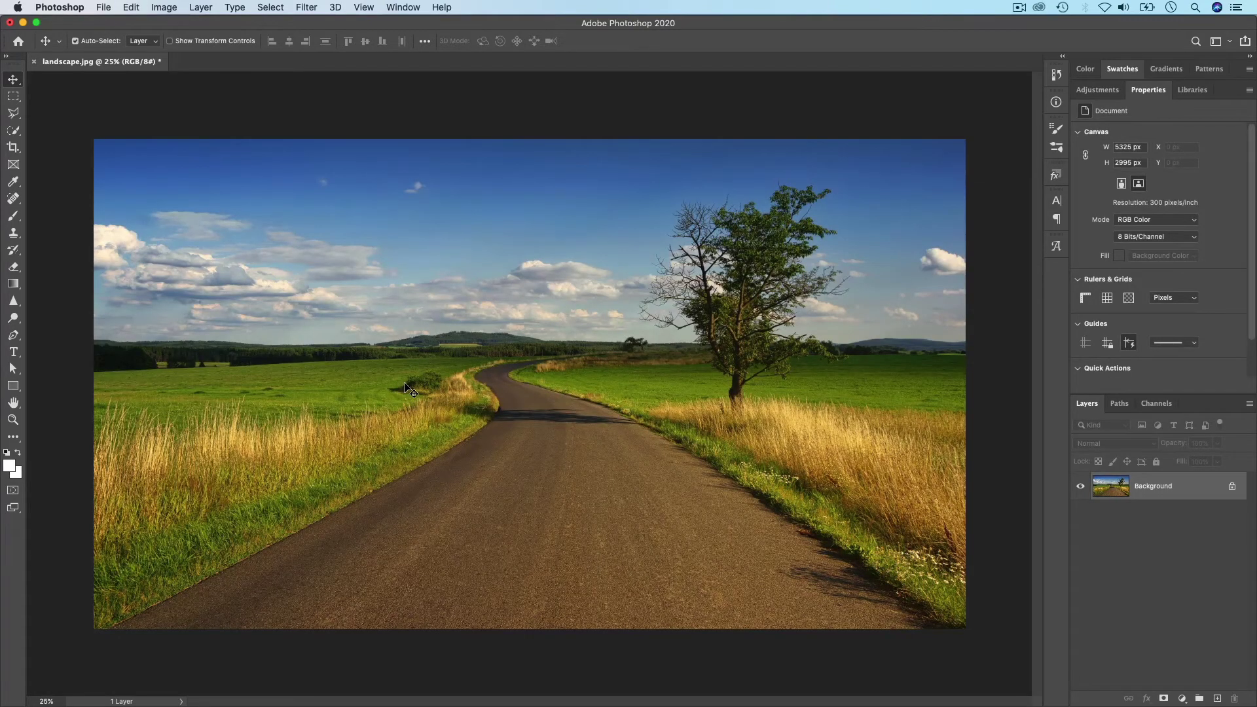
Step: Disable Delete Cropped Pixels and crop the photo proportionally from its upper-left corner
{"action": "left_click", "coordinate": [13, 146]}
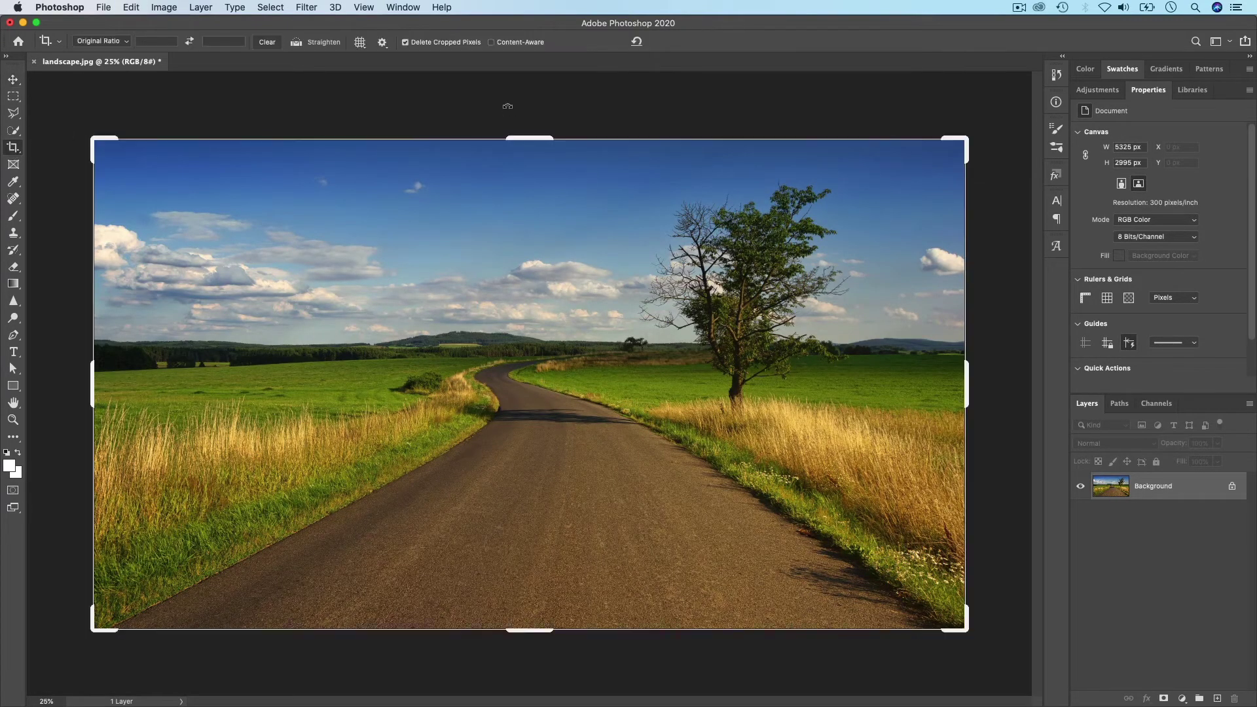
{"action": "left_click", "coordinate": [405, 42]}
{"action": "left_click_drag", "start_coordinate": [93, 138], "coordinate": [230, 216]}
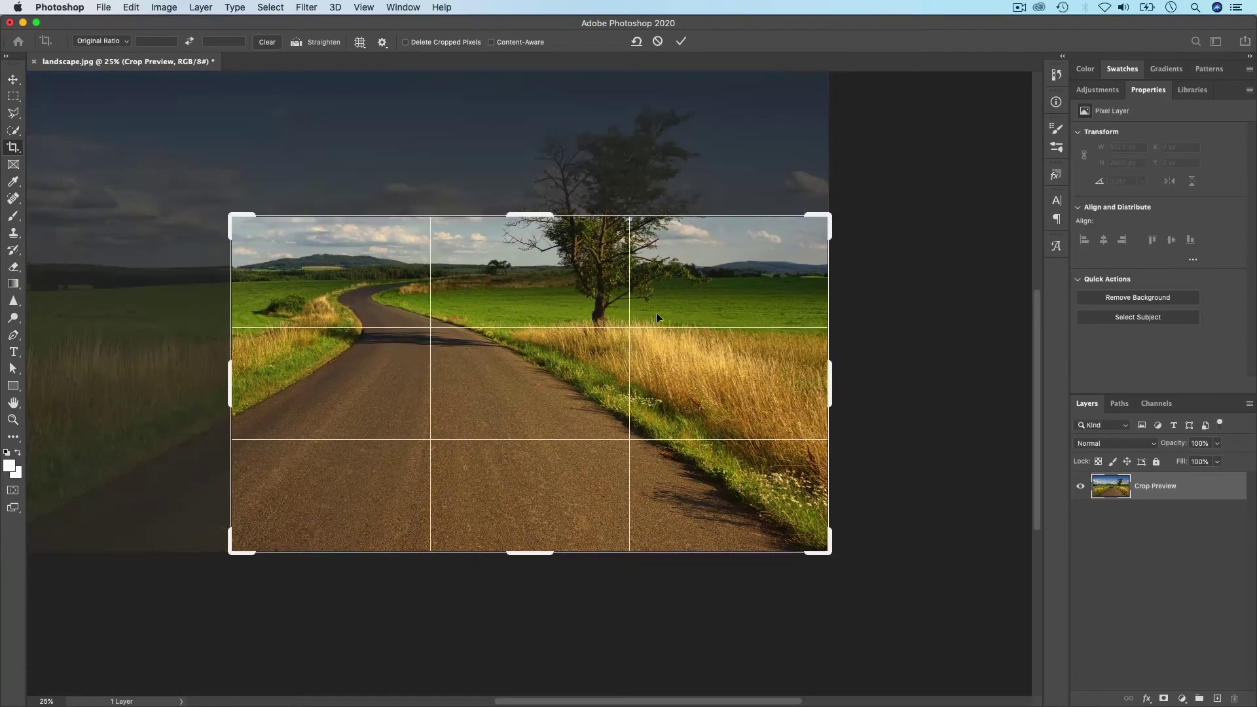
{"action": "key", "text": "Return"}
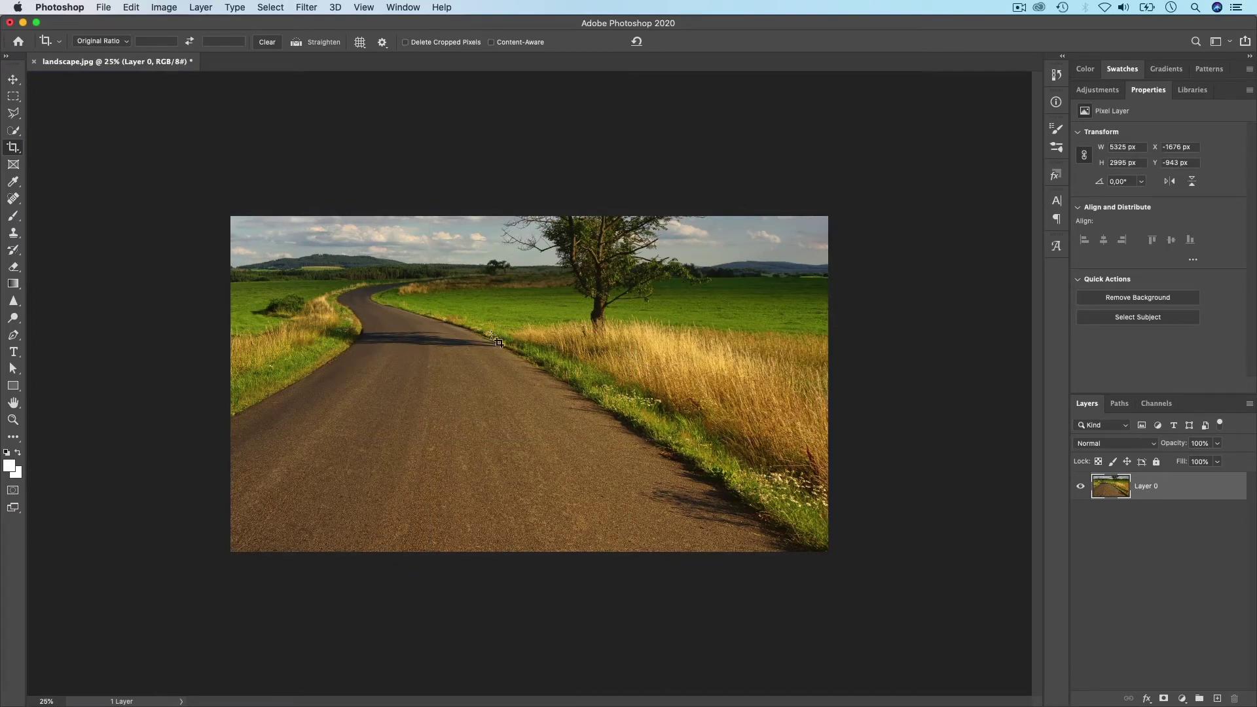
Step: Try repositioning the photo inside the cropped canvas to about X -1108 px, Y -569 px, and undo back to the uncropped photo
{"action": "key", "text": "v"}
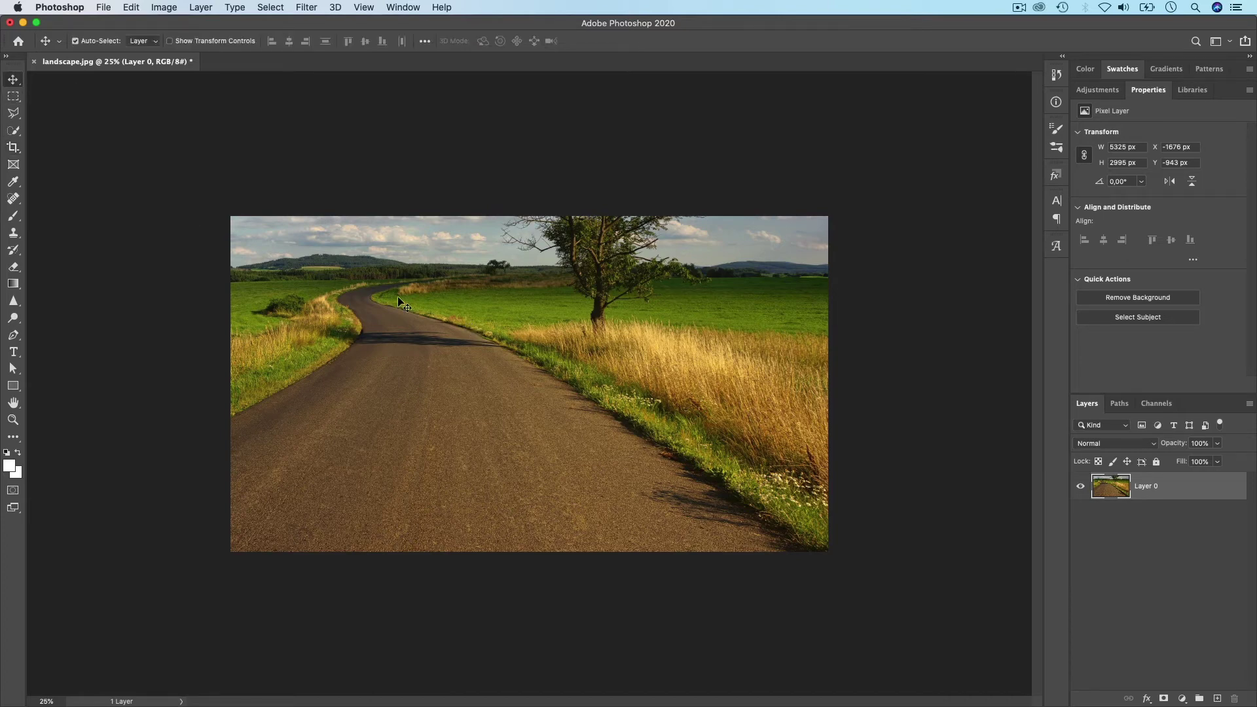
{"action": "left_click_drag", "start_coordinate": [466, 375], "coordinate": [650, 348]}
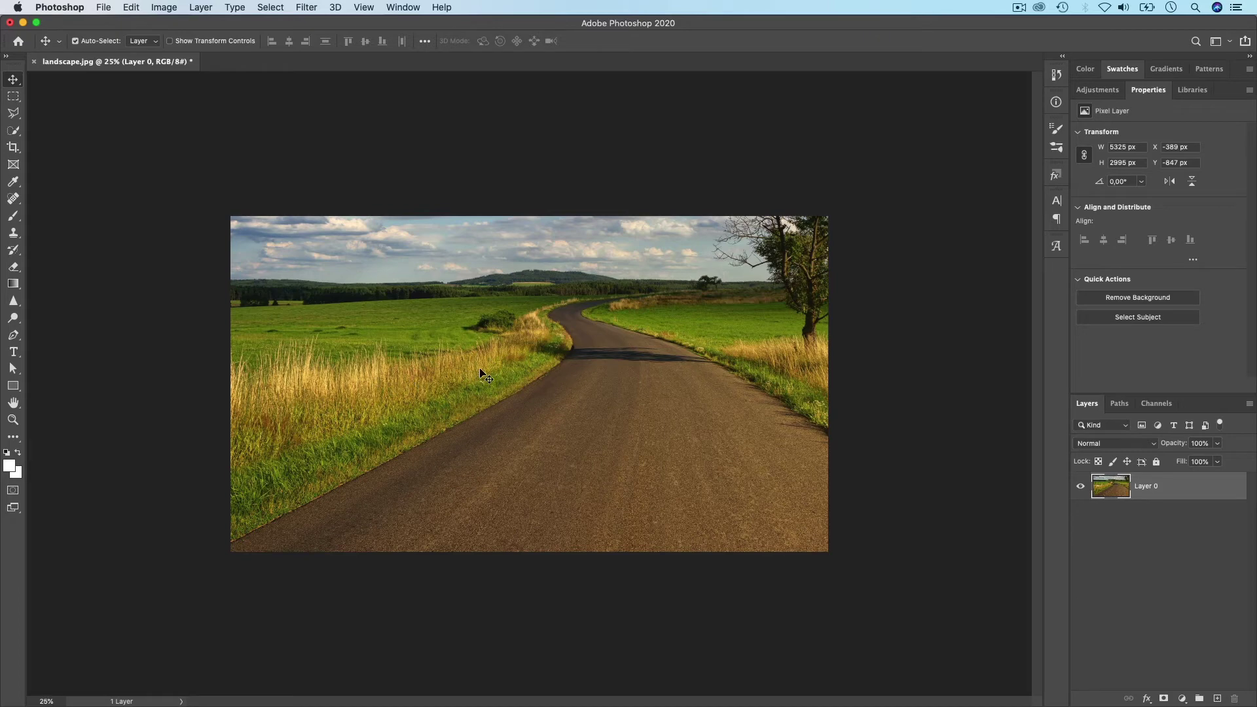
{"action": "left_click_drag", "start_coordinate": [483, 368], "coordinate": [454, 365]}
{"action": "left_click_drag", "start_coordinate": [564, 338], "coordinate": [471, 355]}
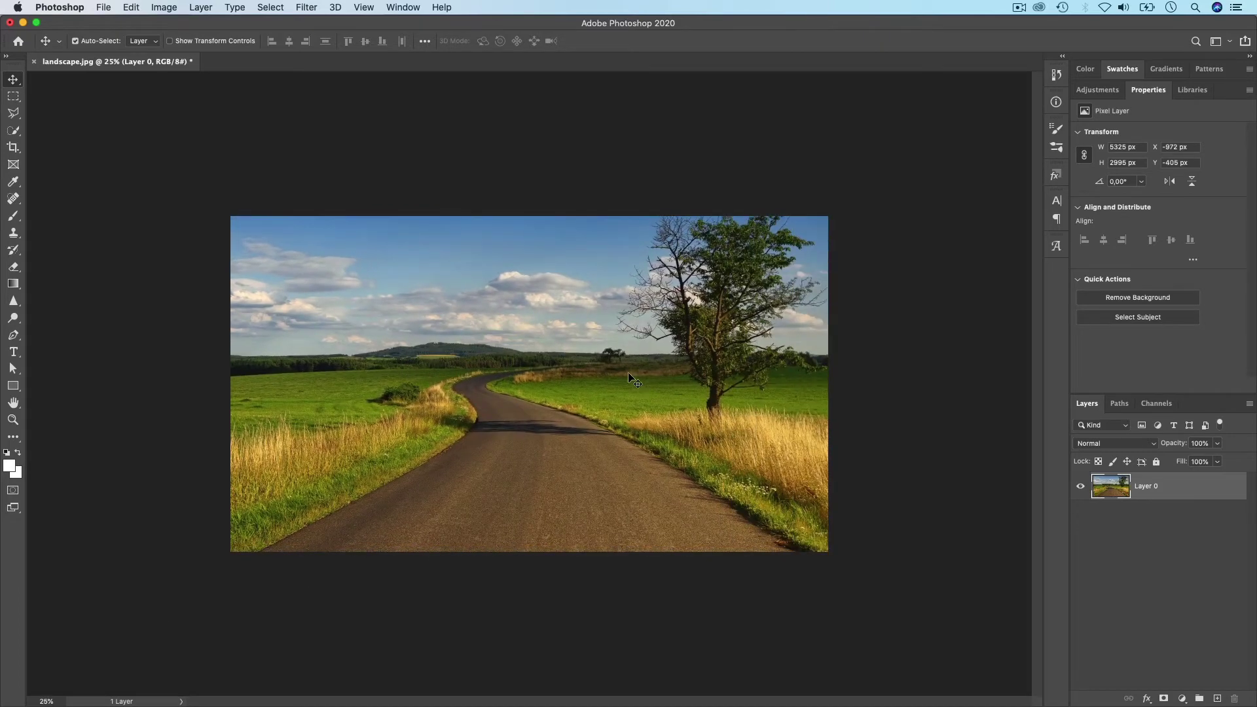
{"action": "left_click_drag", "start_coordinate": [681, 345], "coordinate": [617, 312]}
{"action": "left_click_drag", "start_coordinate": [636, 393], "coordinate": [592, 390]}
{"action": "left_click_drag", "start_coordinate": [468, 398], "coordinate": [502, 413]}
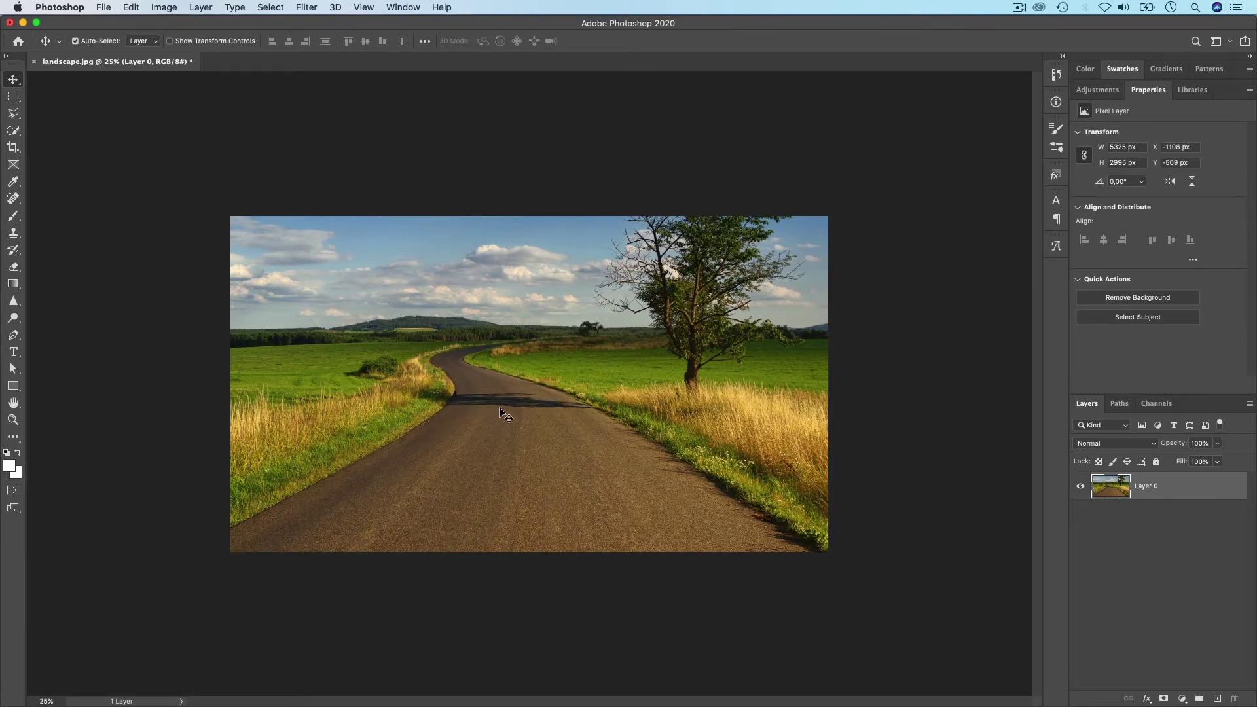
{"action": "key", "text": "super+z"}
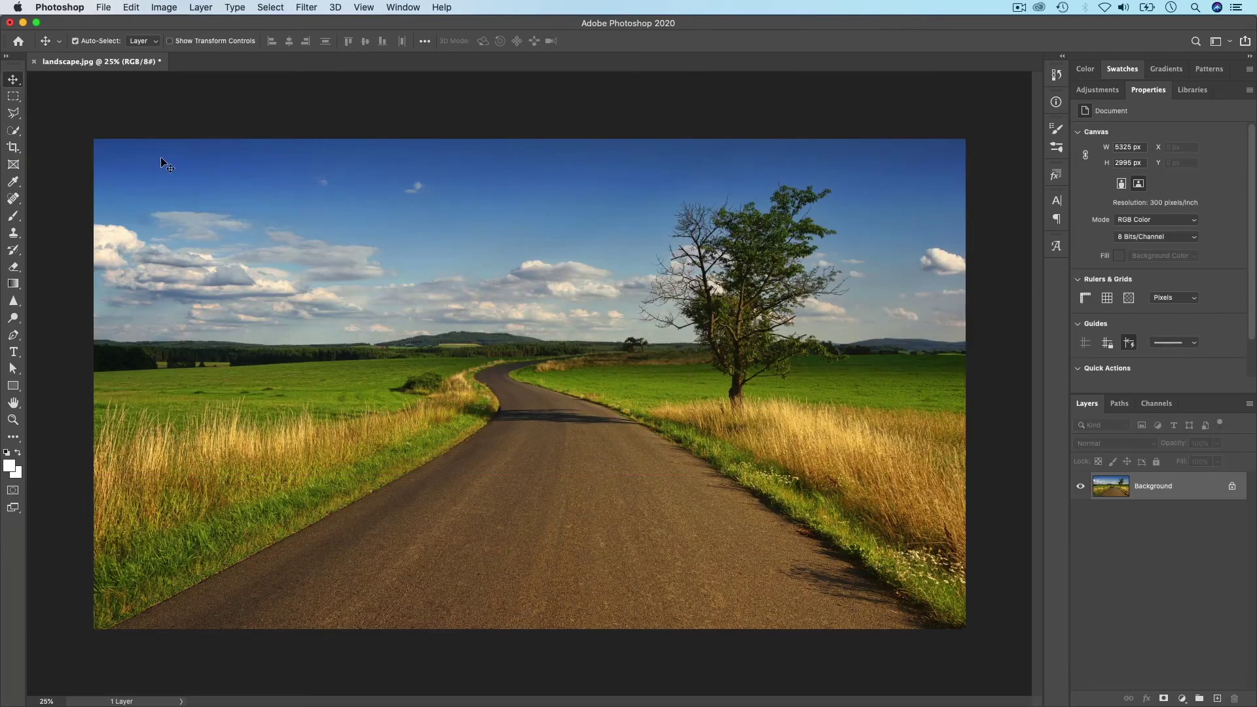
Step: Rotate the photo slightly counterclockwise with the Crop tool and apply the tilted crop
{"action": "left_click", "coordinate": [13, 148]}
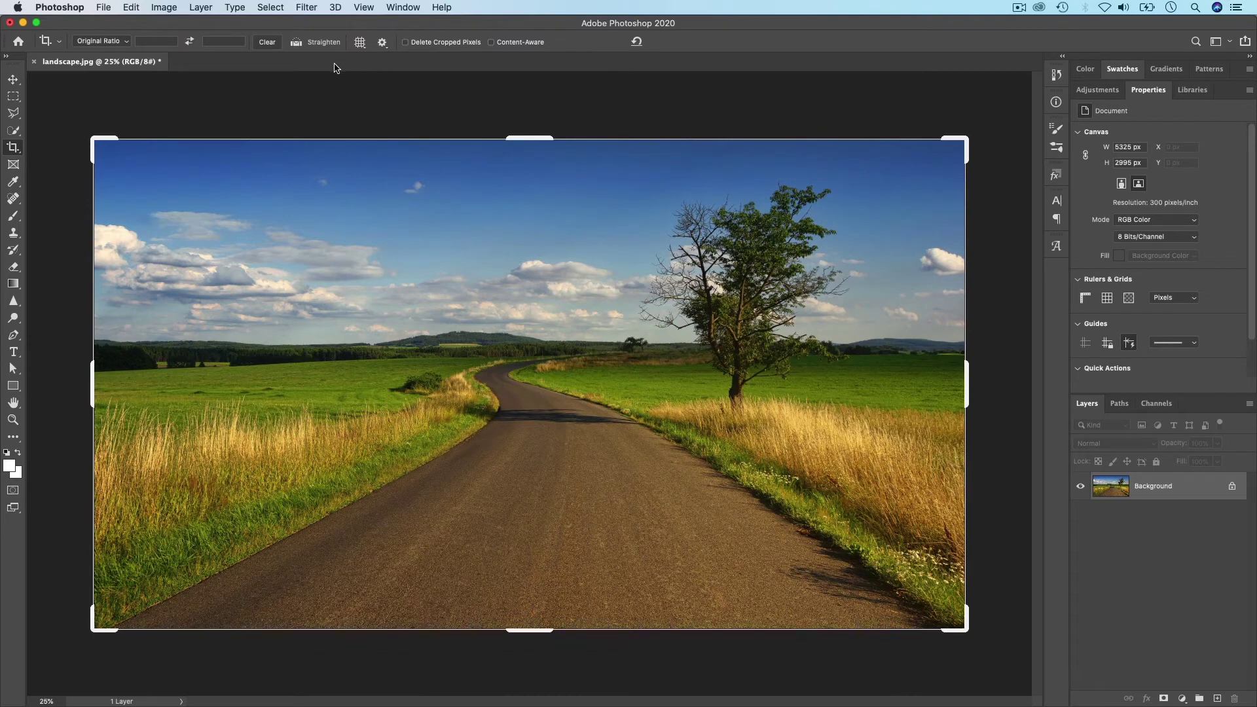
{"action": "left_click", "coordinate": [296, 42]}
{"action": "left_click_drag", "start_coordinate": [974, 124], "coordinate": [947, 104]}
{"action": "key", "text": "Return"}
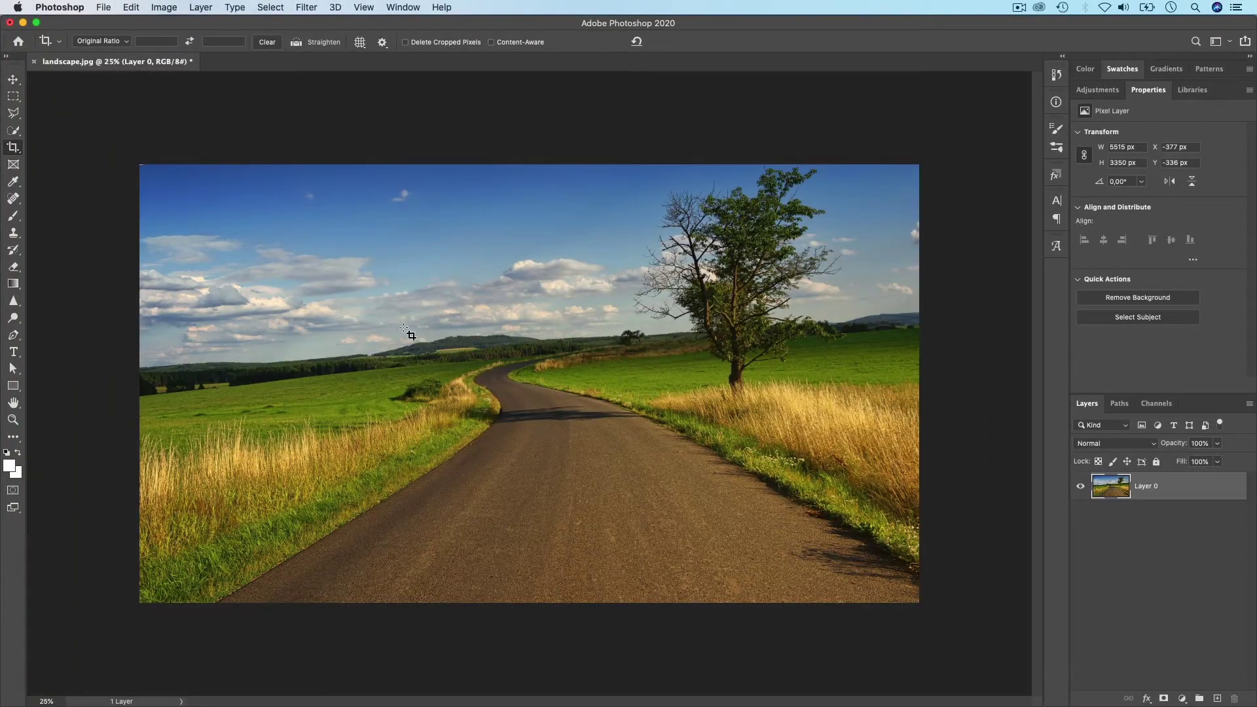
Step: Straighten the tilted photo along its horizon line, apply the crop, and undo back to the original photo
{"action": "left_click", "coordinate": [13, 148]}
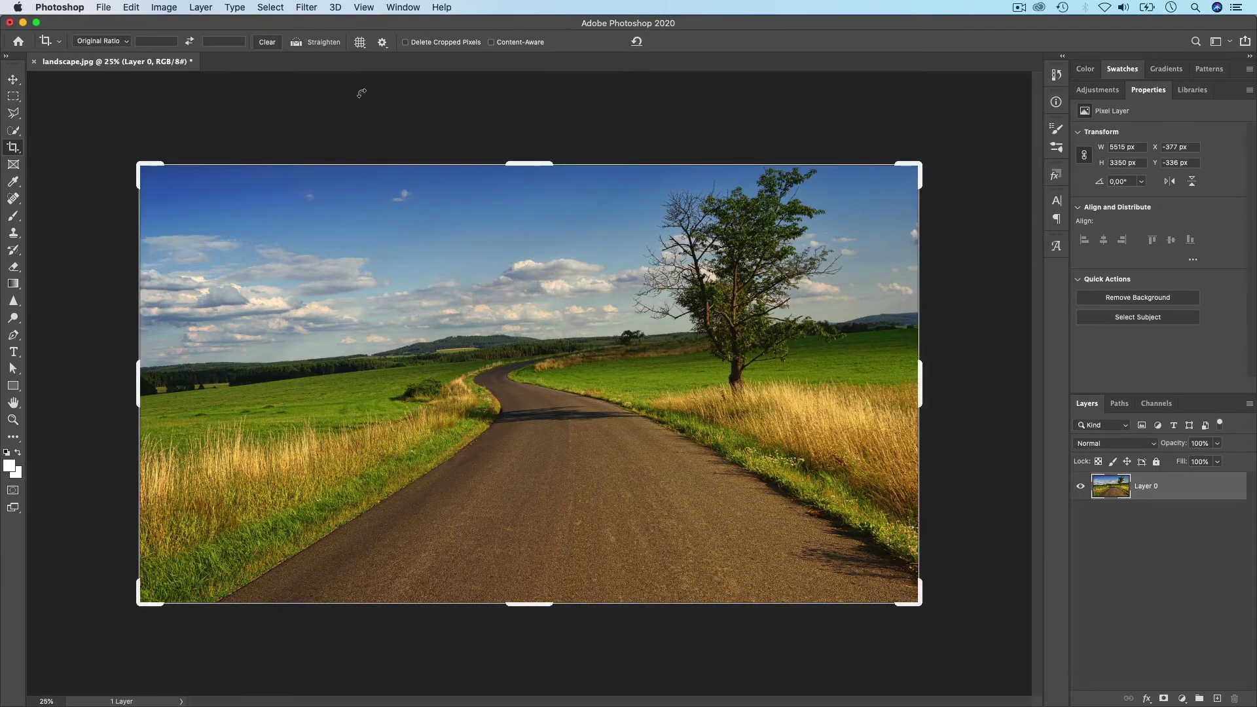
{"action": "left_click", "coordinate": [296, 43]}
{"action": "left_click_drag", "start_coordinate": [327, 367], "coordinate": [683, 336]}
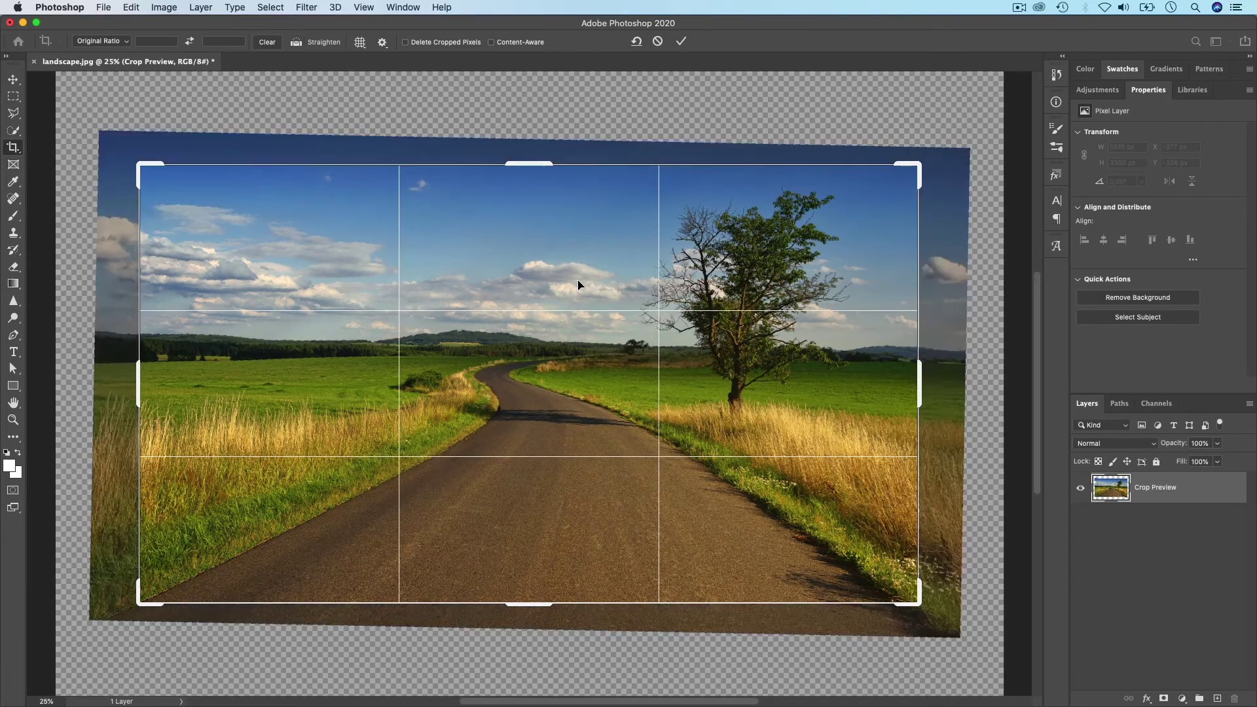
{"action": "double_click", "coordinate": [578, 282]}
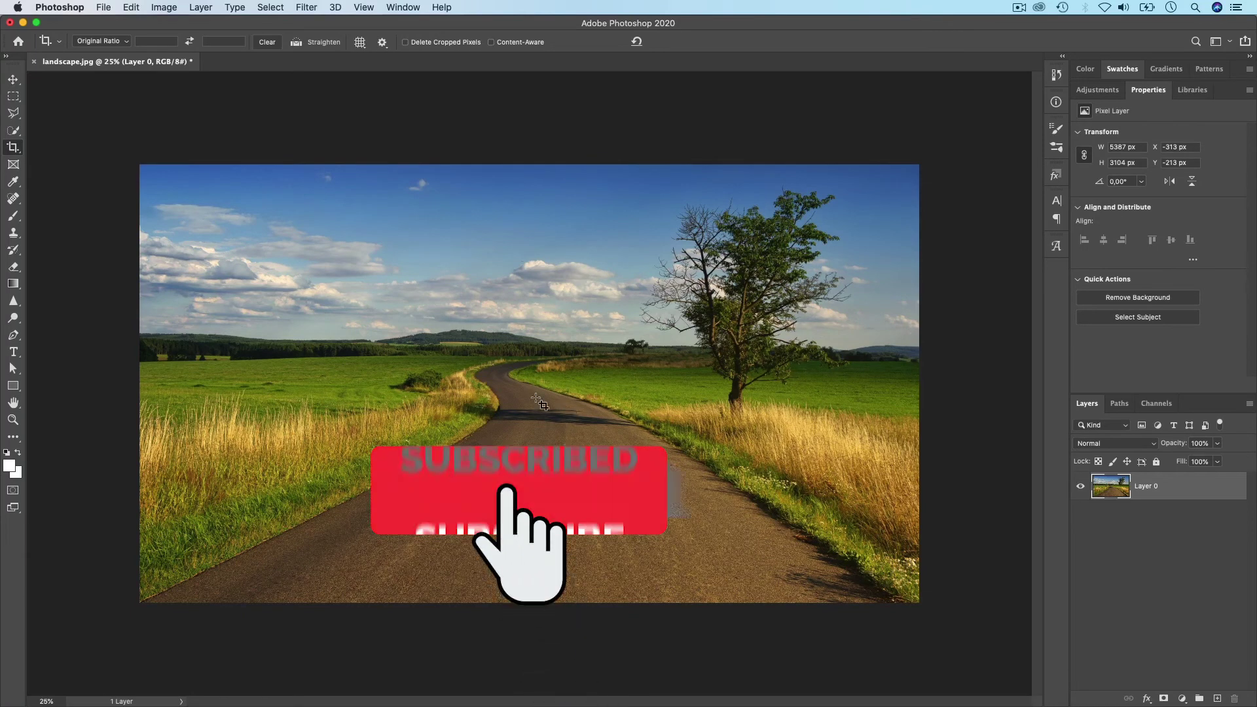
{"action": "key", "text": "super+z"}
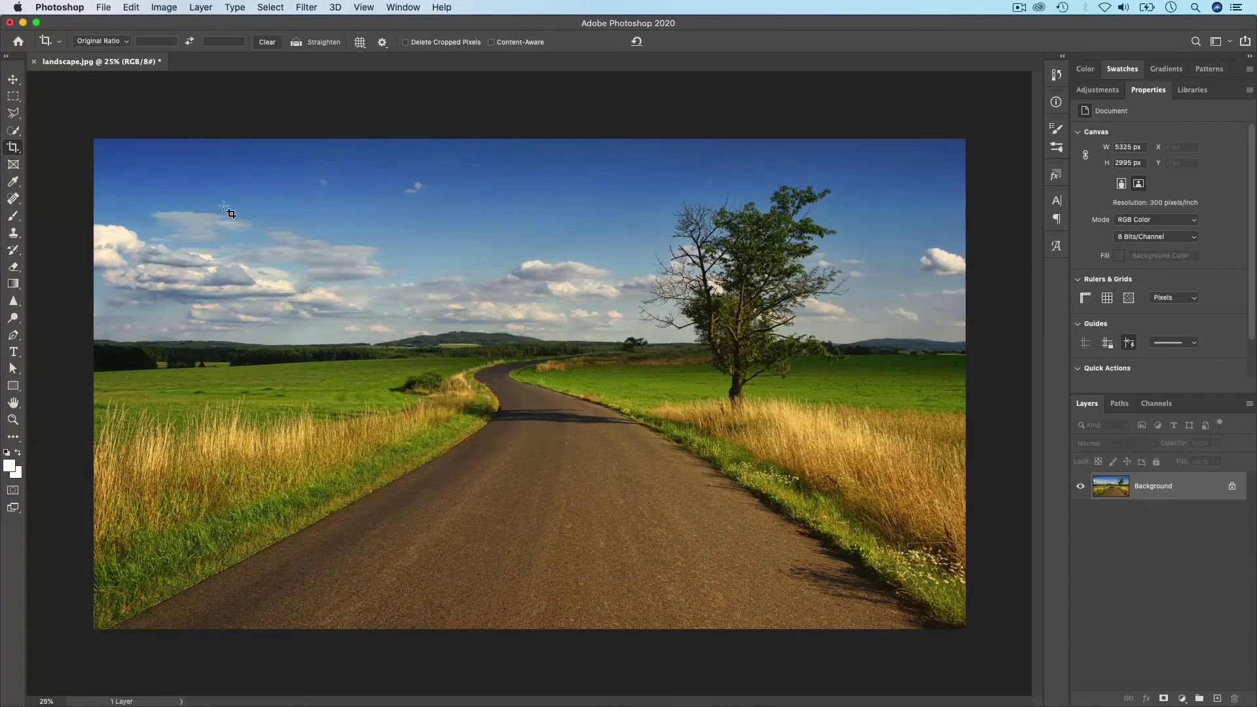
Step: Try the Grid, Diagonal, Triangle and Golden Ratio crop overlays on the photo and return to Rule of Thirds
{"action": "left_click", "coordinate": [14, 150]}
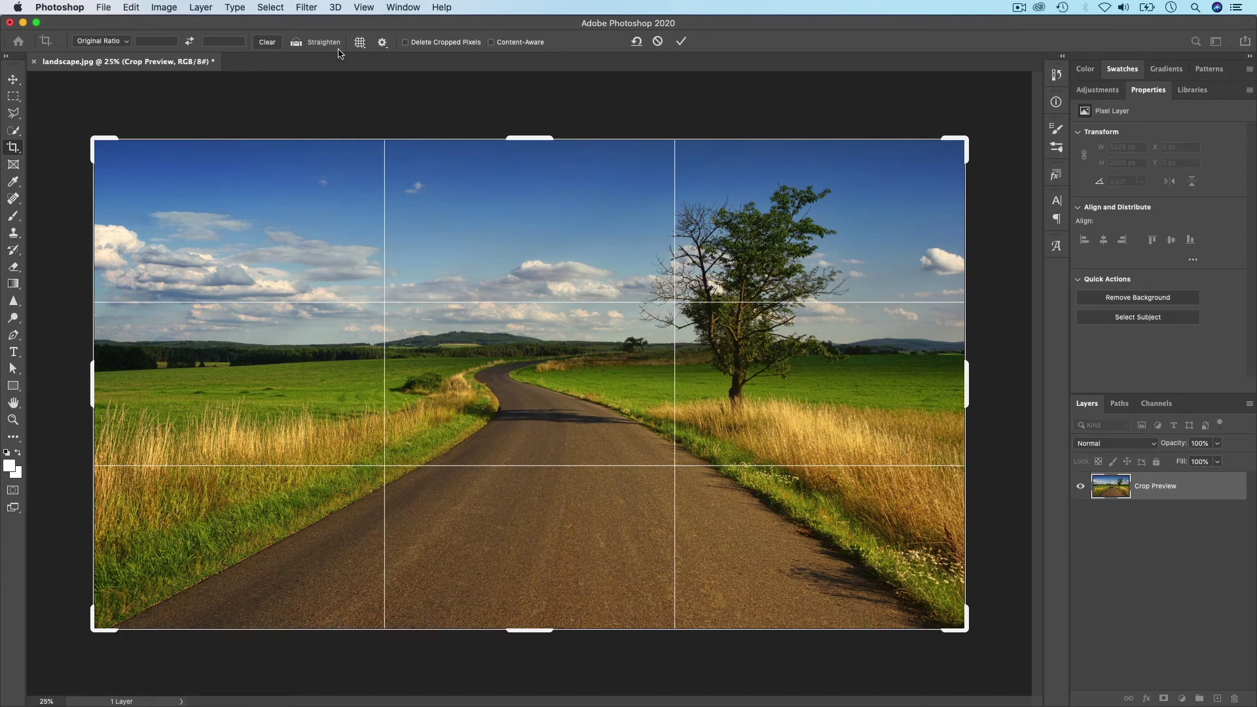
{"action": "left_click", "coordinate": [360, 43]}
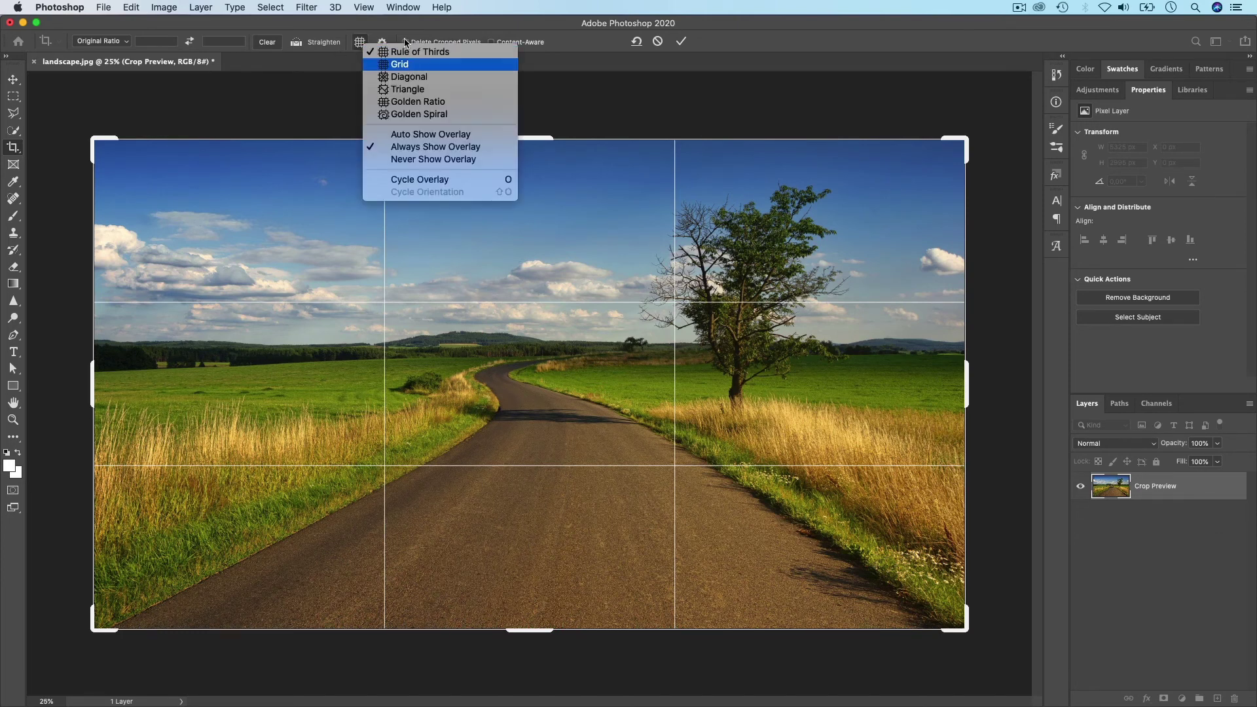
{"action": "key", "text": "Return"}
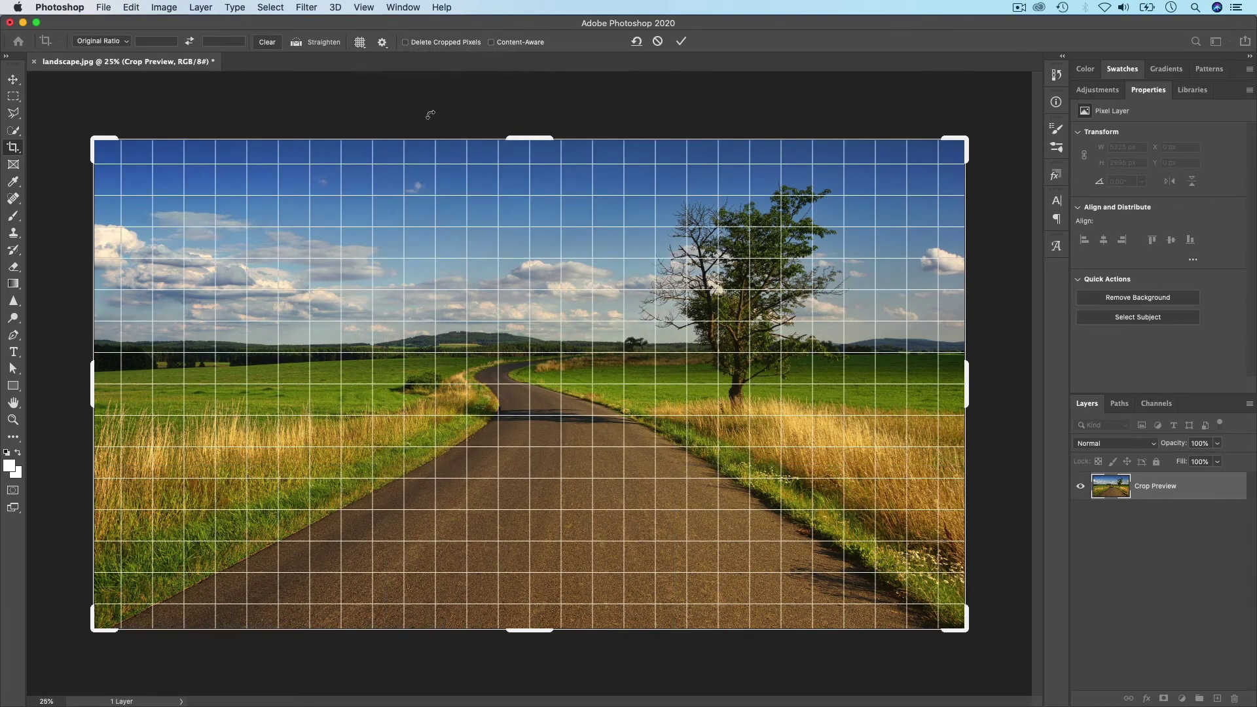
{"action": "left_click", "coordinate": [365, 46]}
{"action": "left_click", "coordinate": [413, 80]}
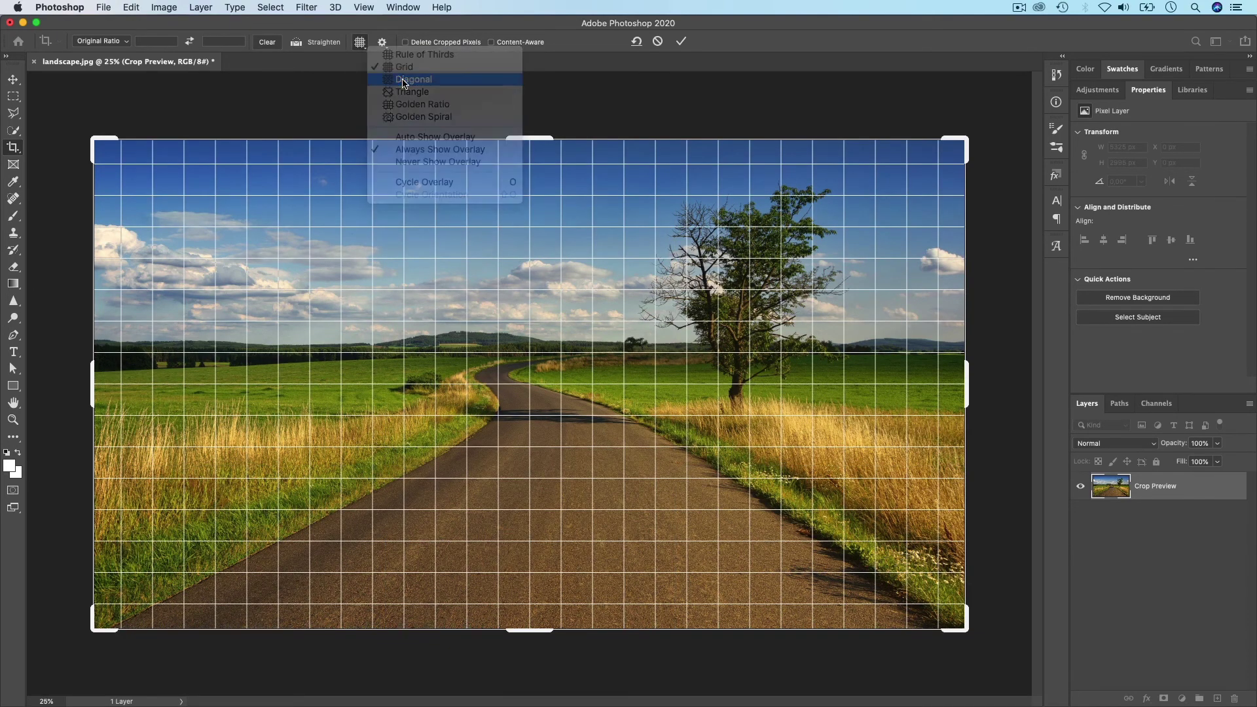
{"action": "left_click", "coordinate": [360, 45]}
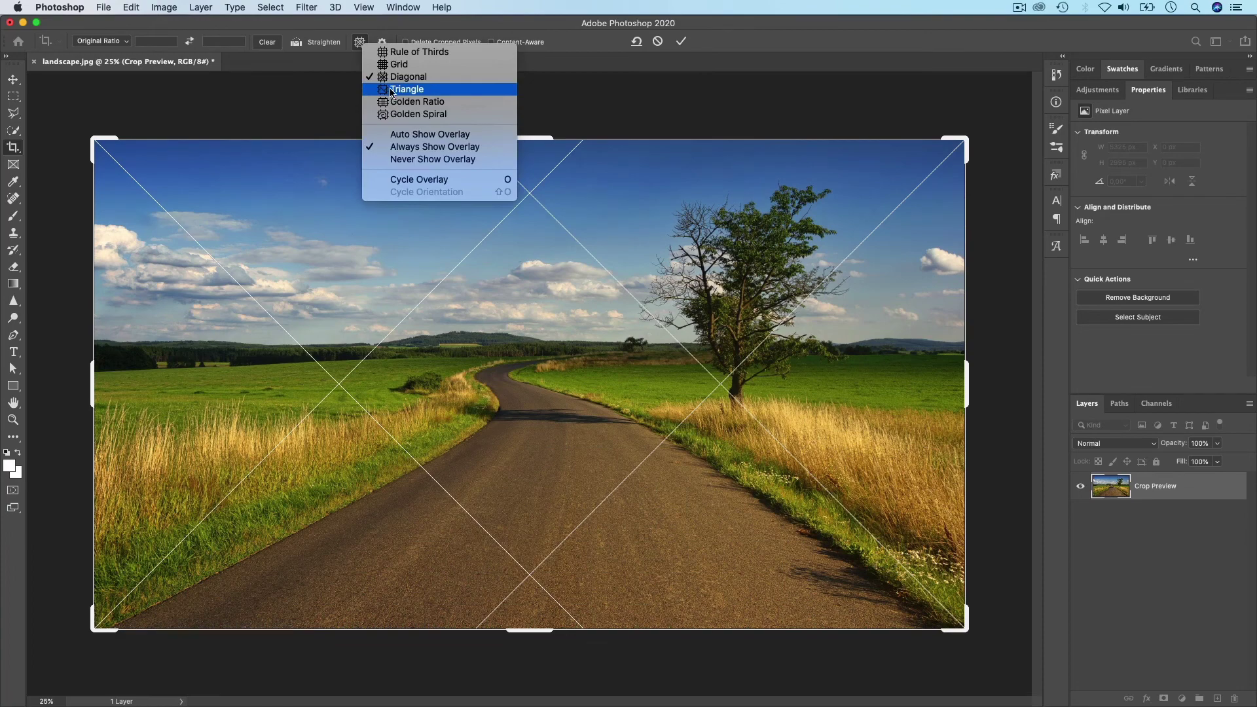
{"action": "left_click", "coordinate": [392, 91]}
{"action": "left_click", "coordinate": [362, 43]}
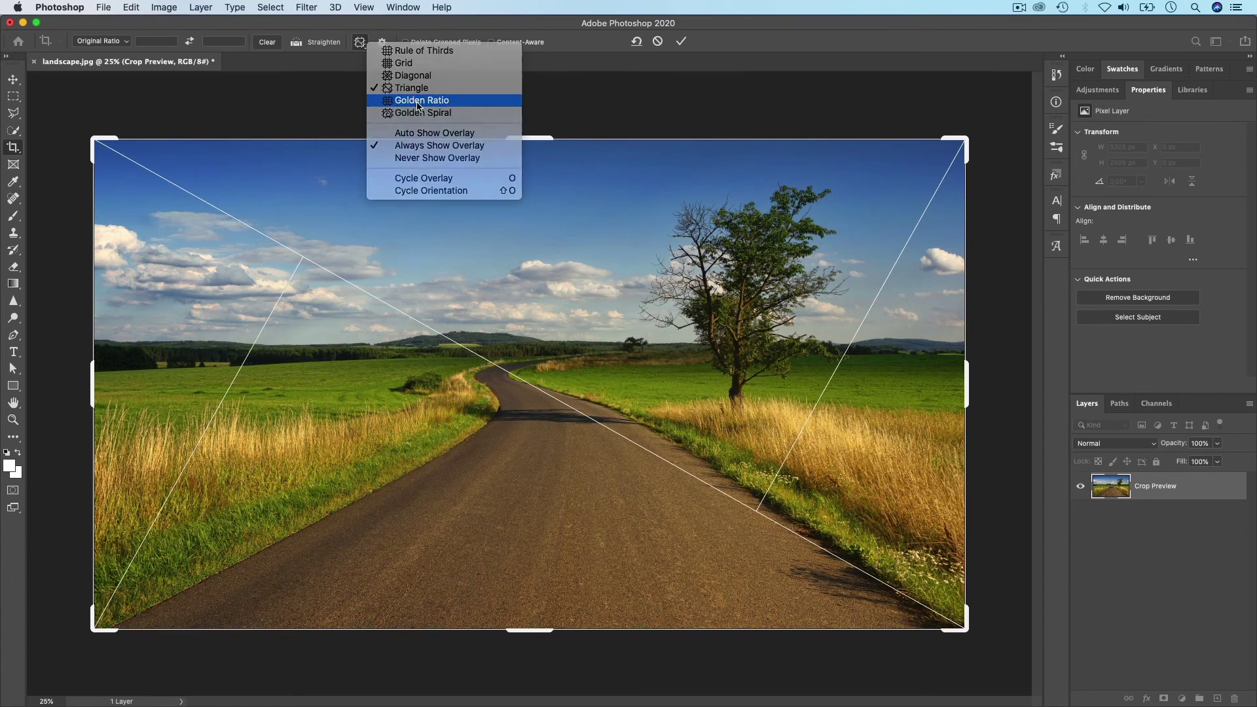
{"action": "left_click", "coordinate": [418, 102]}
{"action": "left_click", "coordinate": [361, 44]}
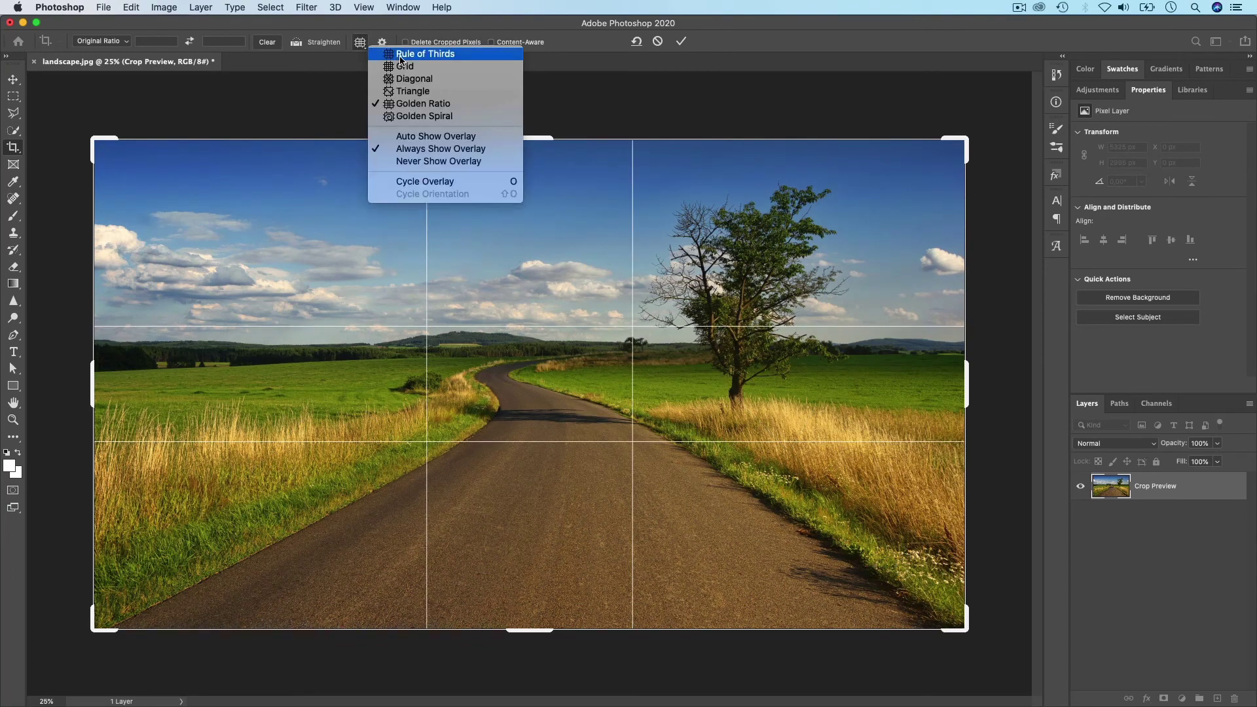
{"action": "left_click", "coordinate": [401, 57]}
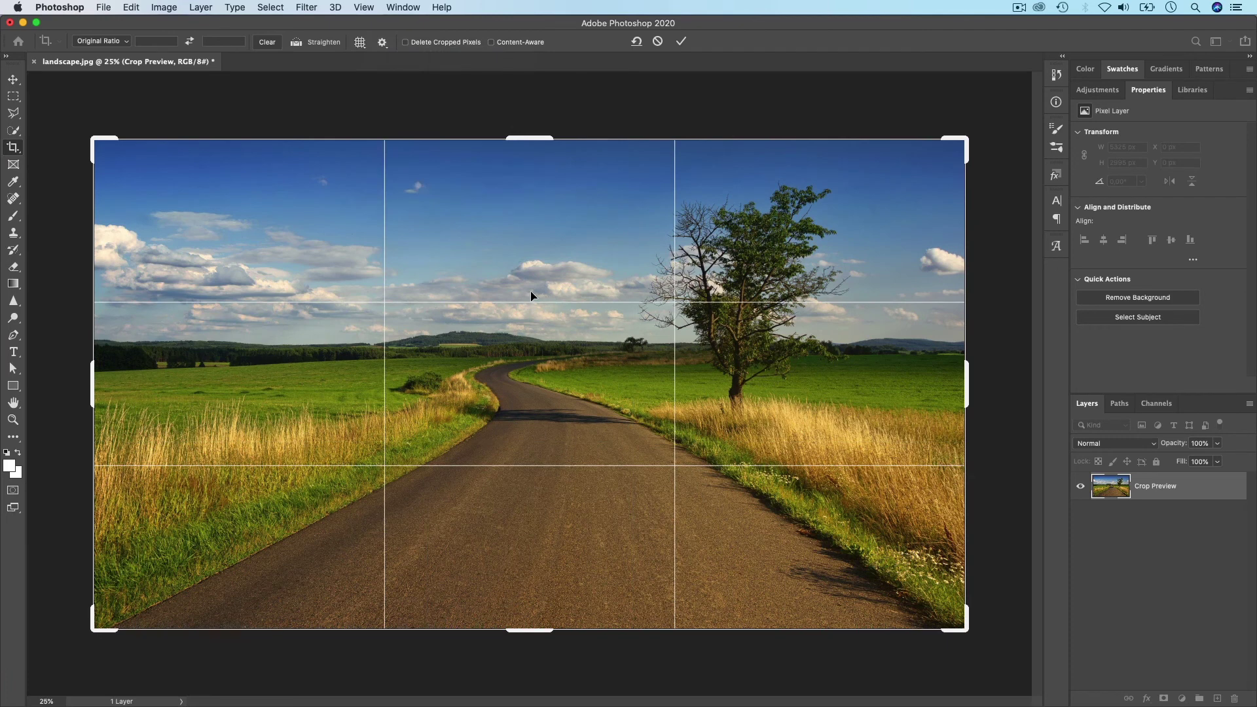